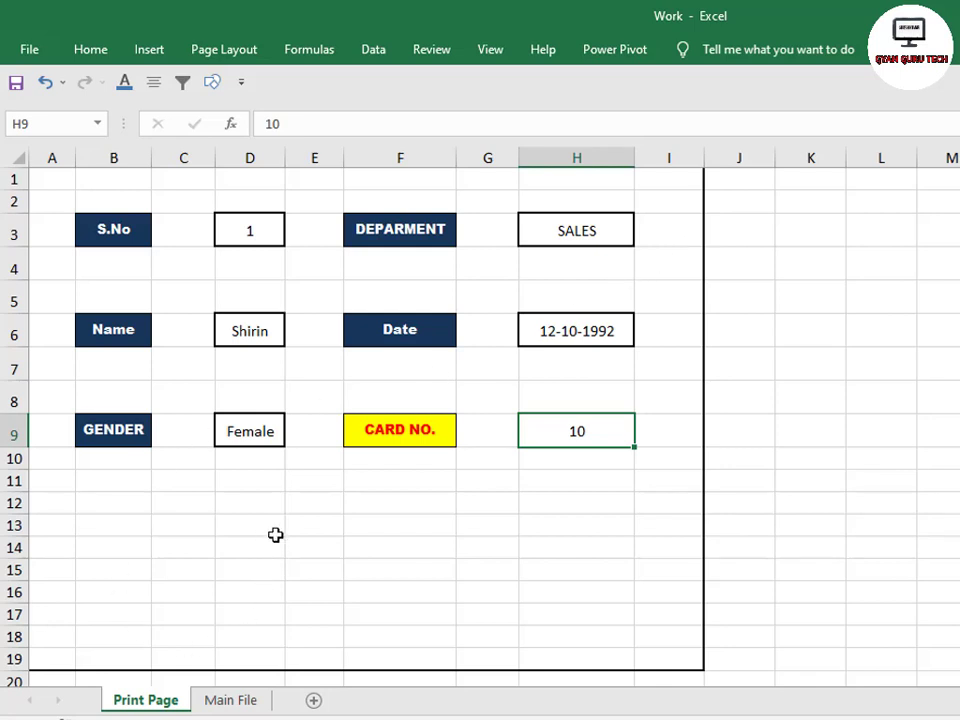
Check cell D6's XLOOKUP formula against the Main File data, then go back to Print Page.
left_click(238, 332)
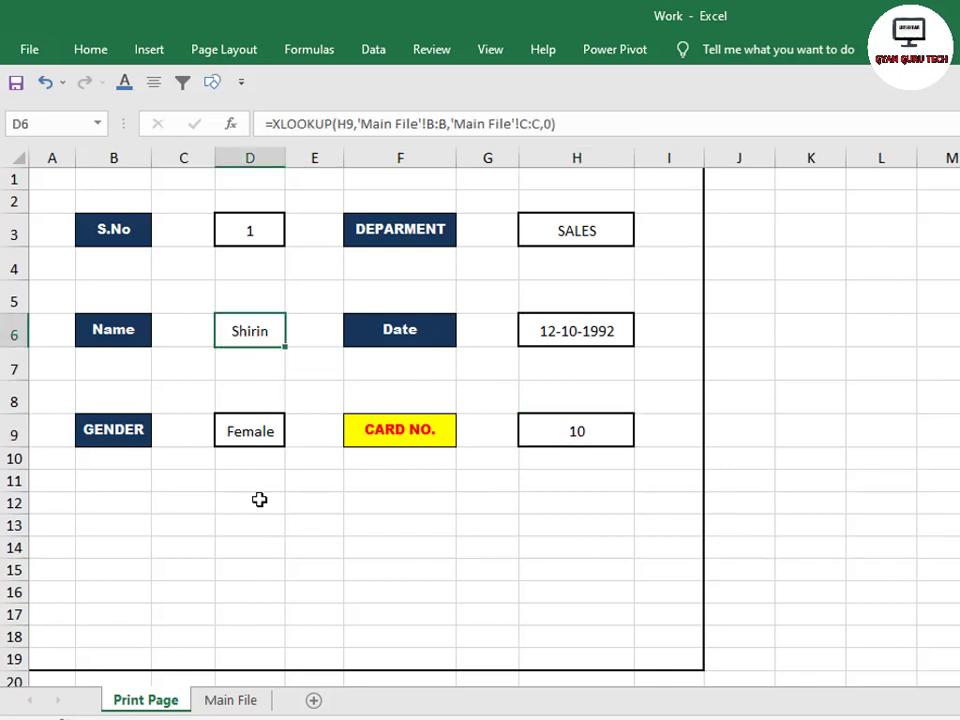
left_click(214, 699)
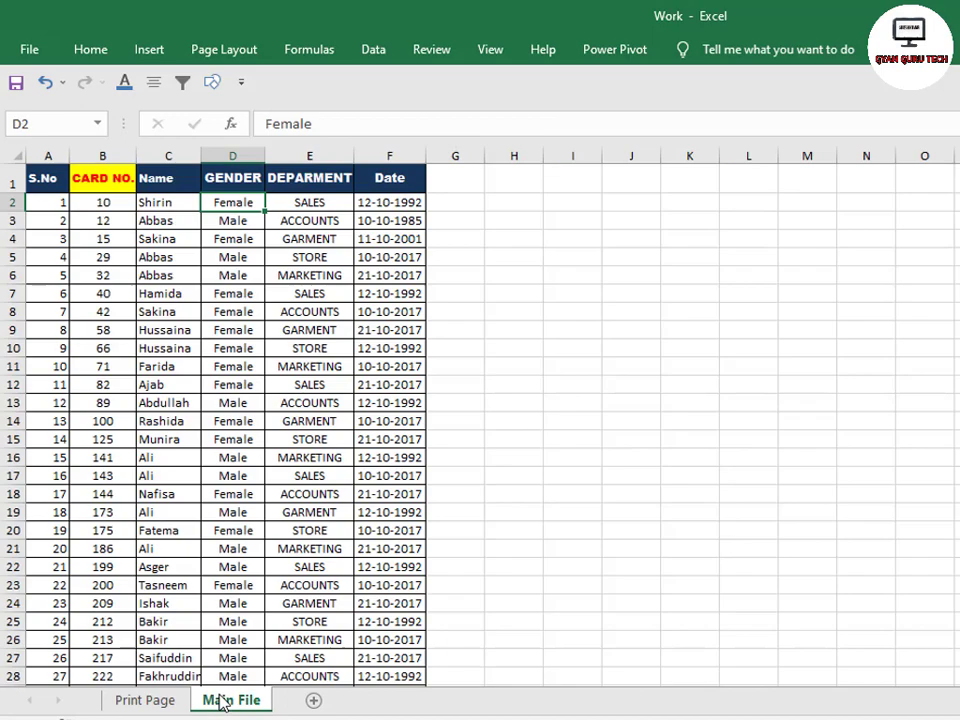
left_click(137, 699)
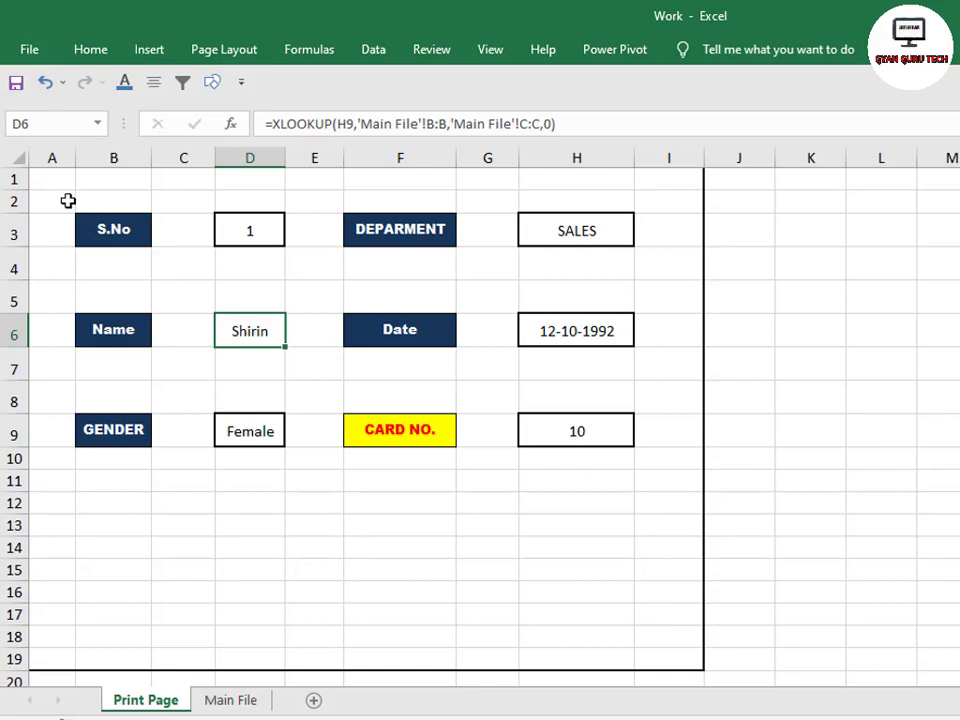
Dismiss the File start page, then select the empty cells E12:F14 and C12 below the form.
left_click(27, 48)
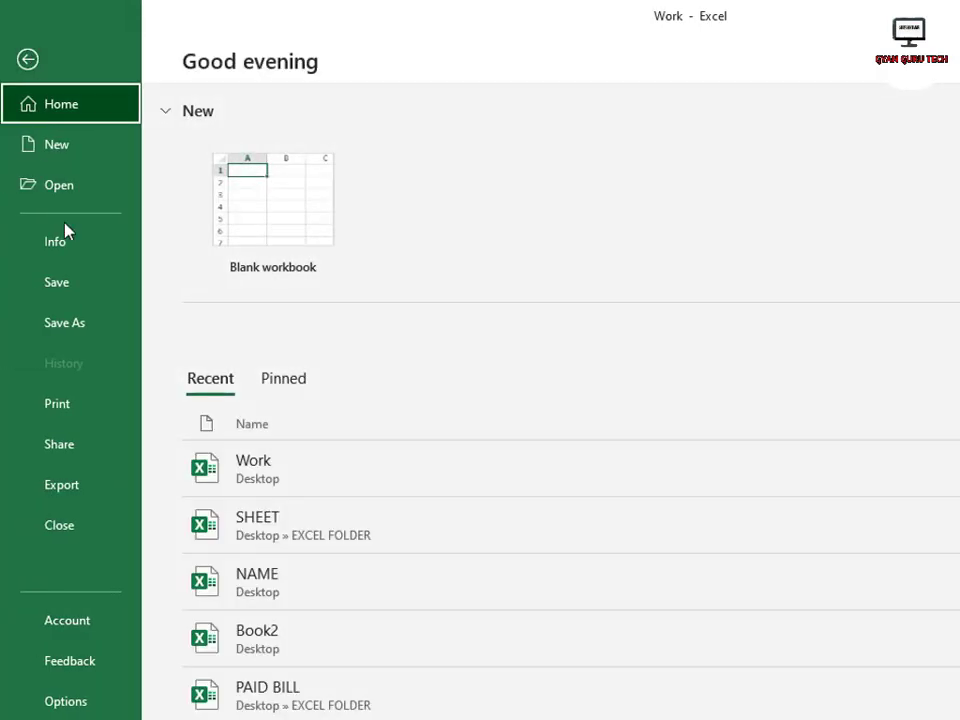
key("Escape")
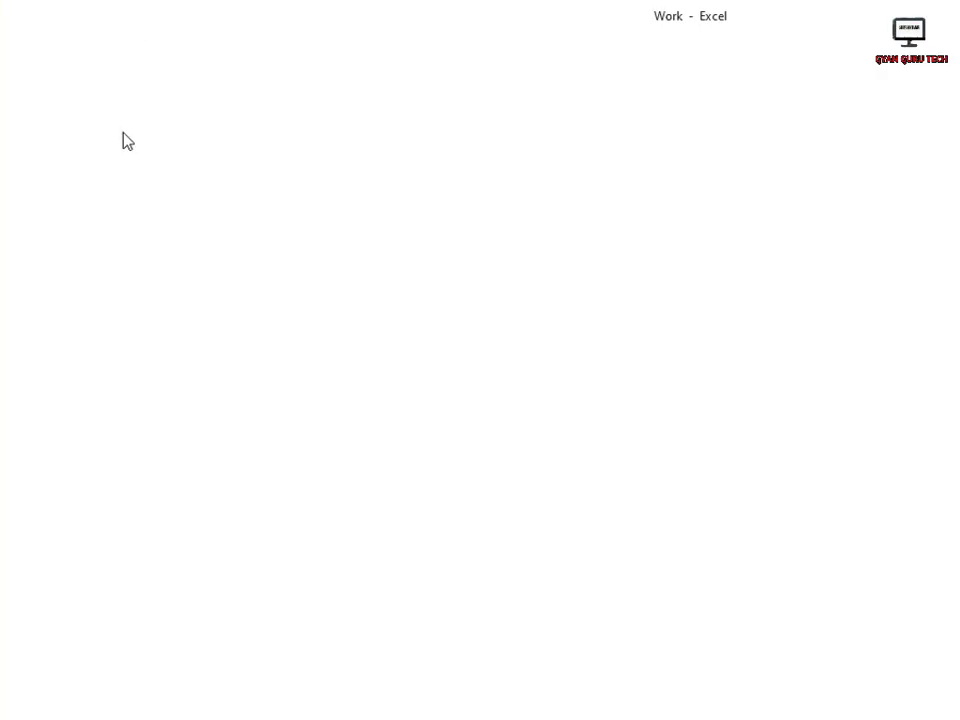
mouse_move(319, 506)
left_mouse_down()
mouse_move(427, 549)
mouse_move(512, 546)
left_mouse_up()
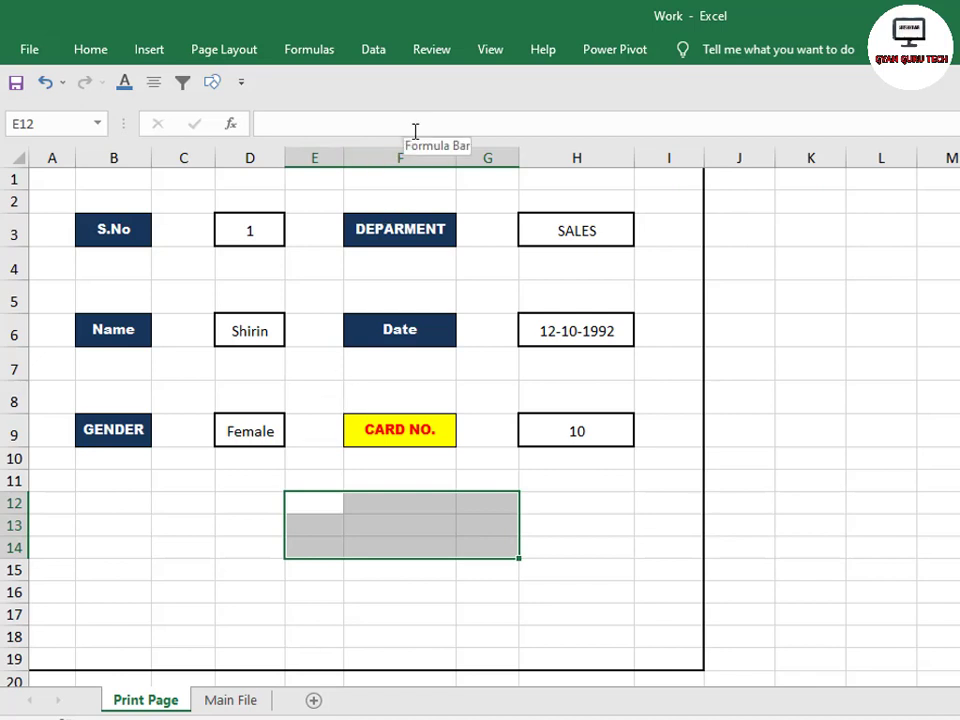
left_click(183, 503)
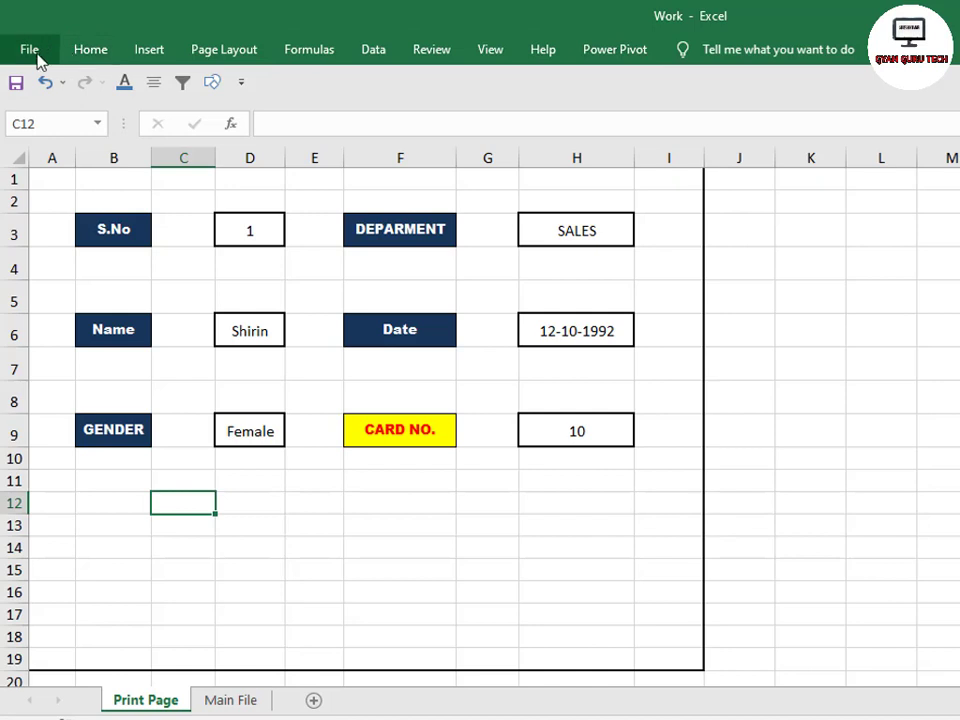
Tick Developer under Main Tabs in Customize the Ribbon and apply it.
right_click(315, 91)
key("Escape")
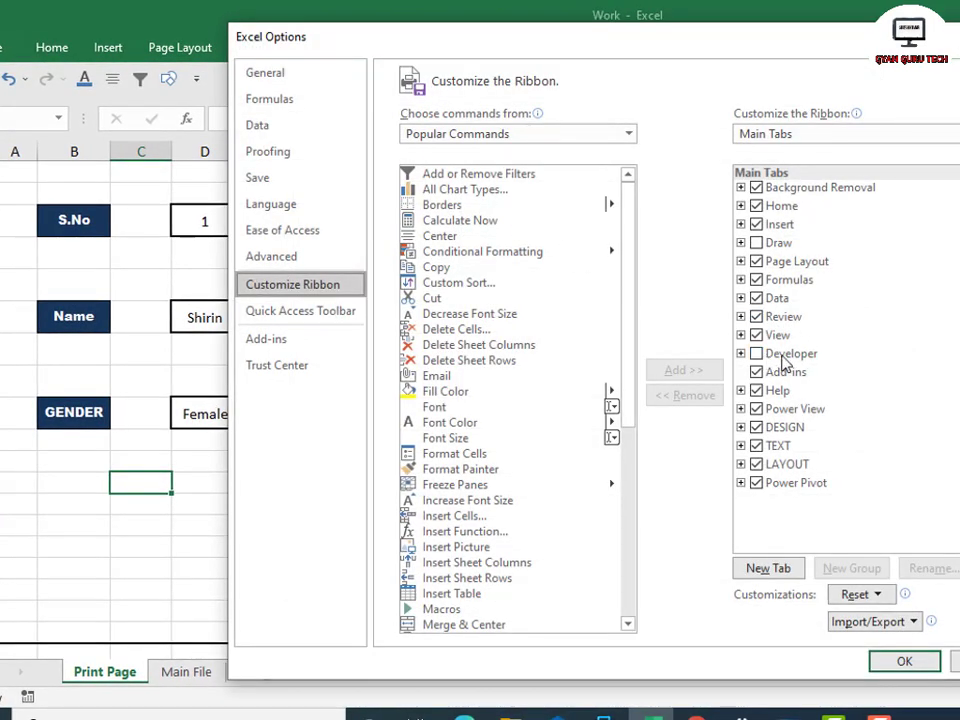
left_click(757, 354)
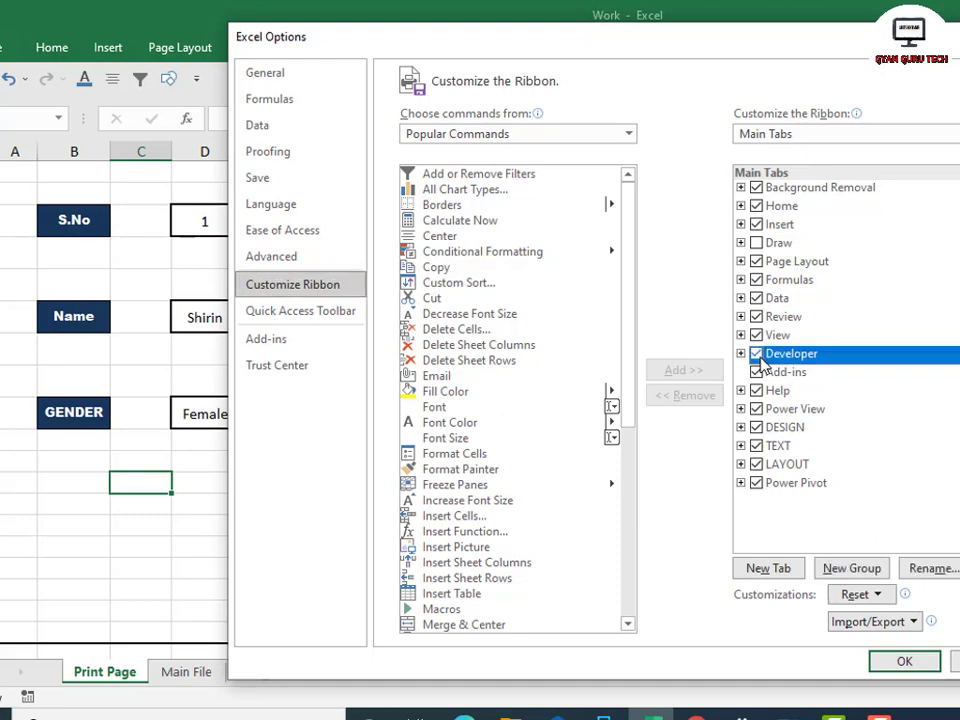
left_click(905, 663)
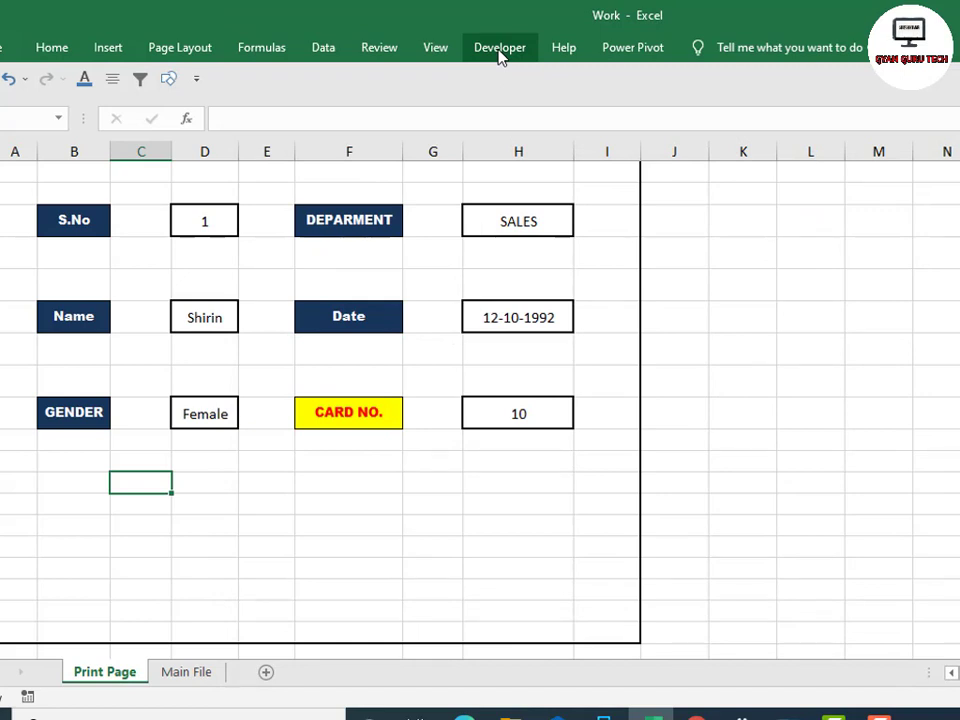
Draw a Form Control button below the form near row 12 and create its new Button1_Click macro.
left_click(500, 50)
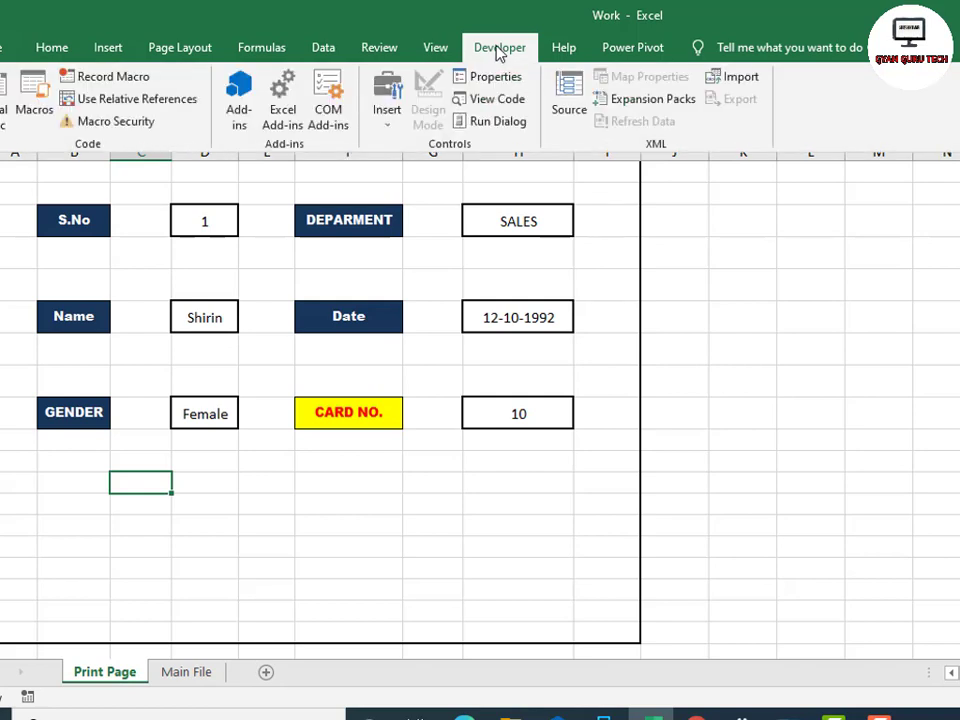
left_click(391, 132)
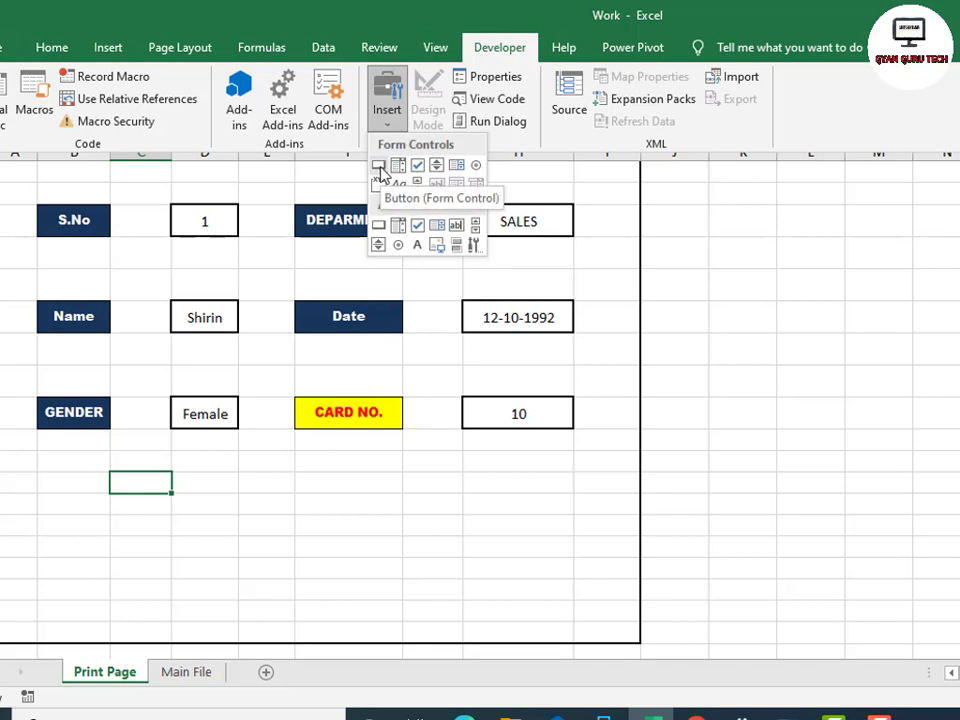
left_click(379, 166)
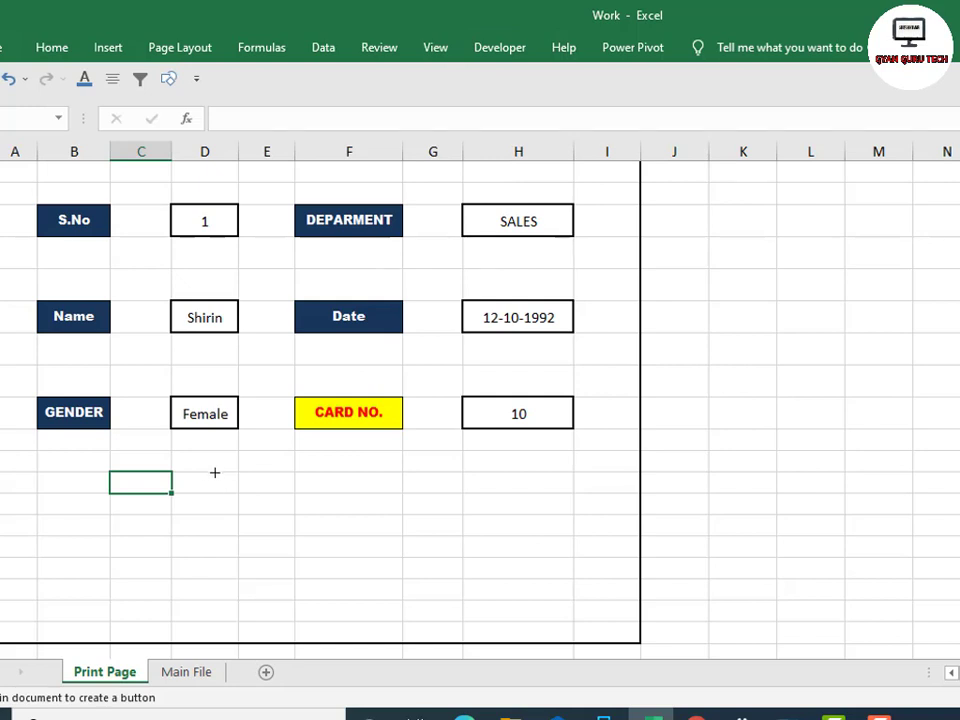
left_click_drag(241, 474, 352, 512)
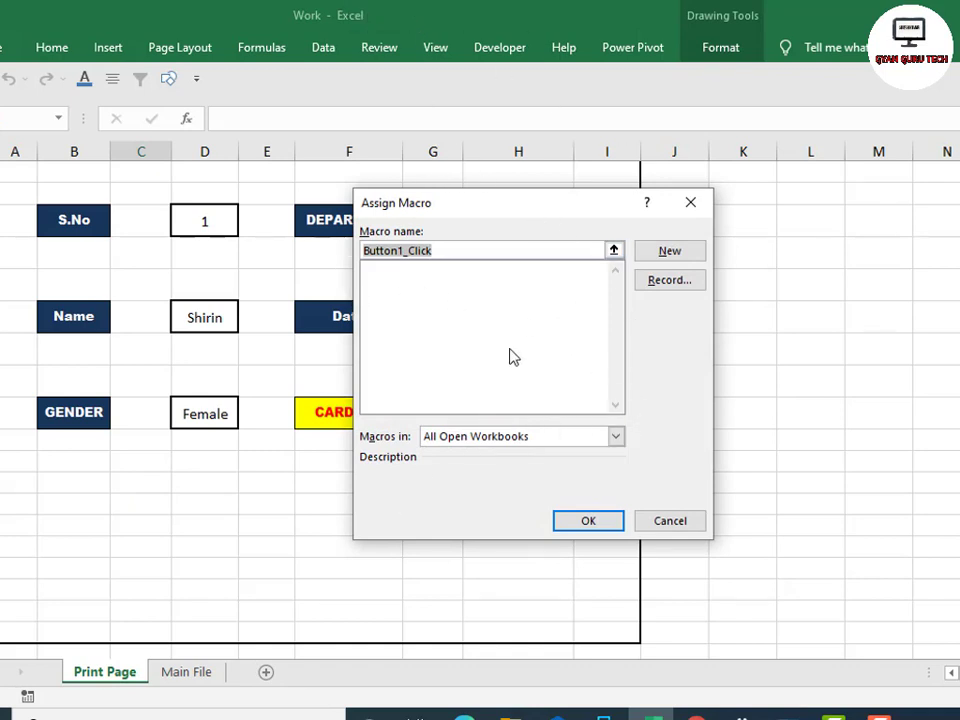
left_click(670, 253)
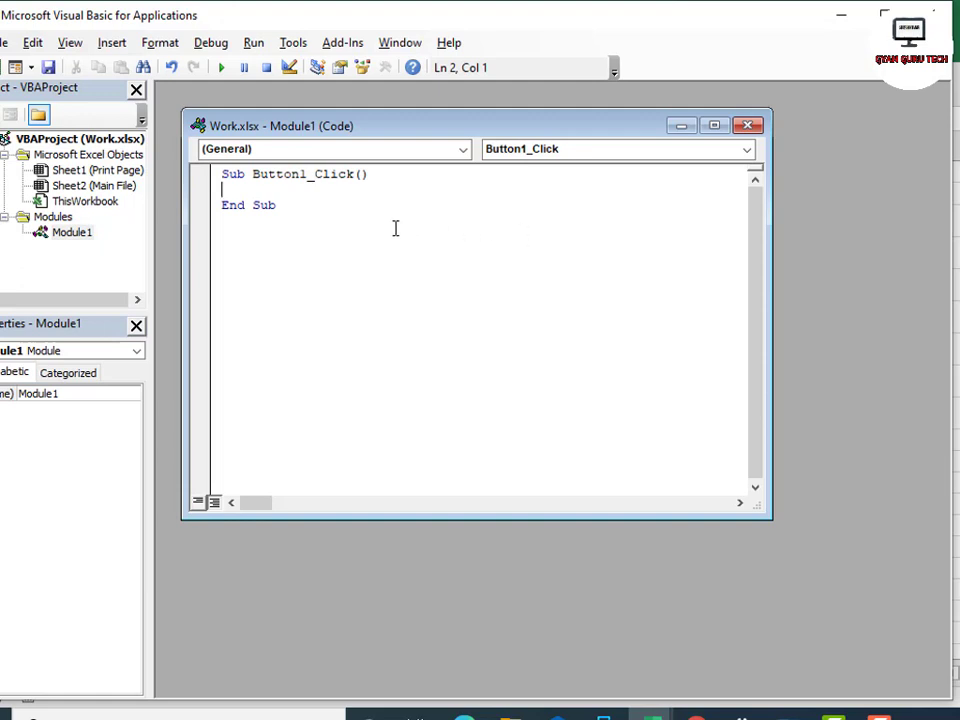
Write Activesheet.Printpreview as the body of Sub Button1_Click.
key("Return")
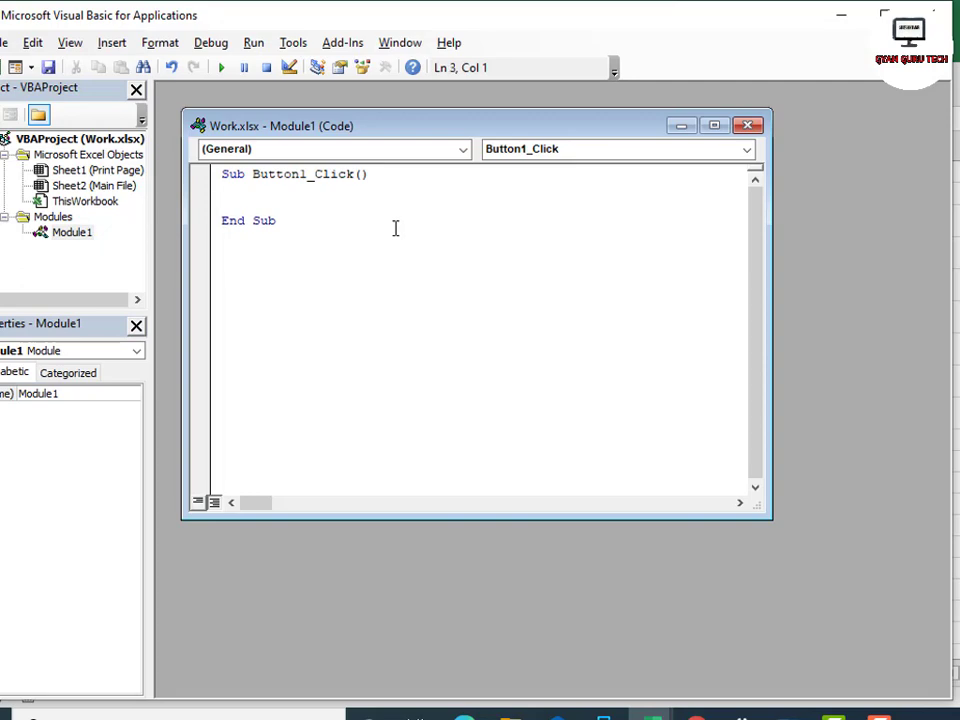
key("Return")
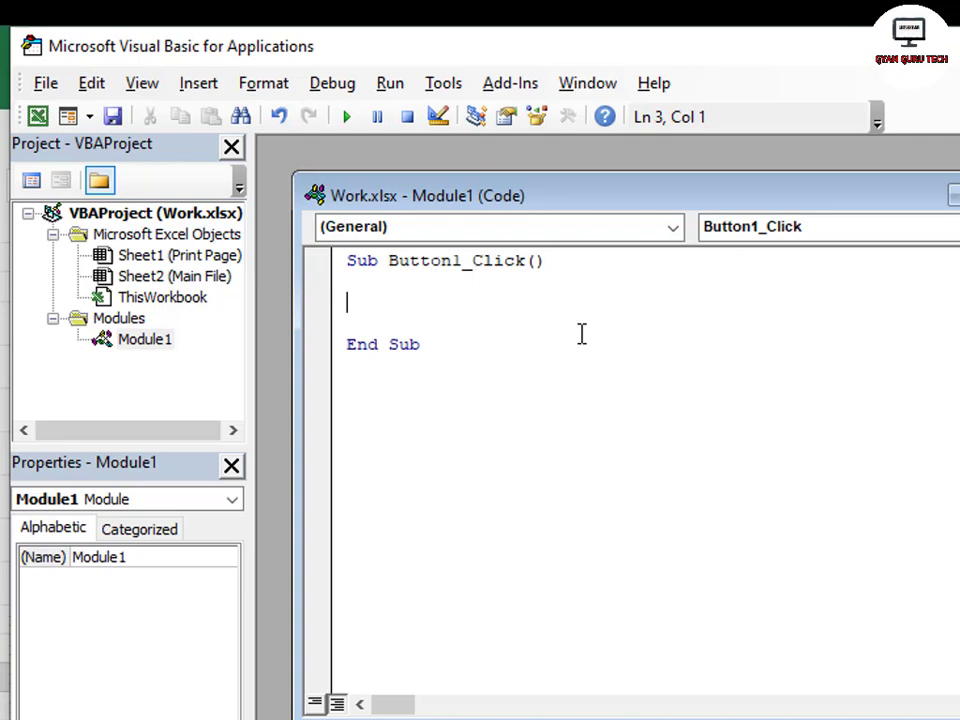
type("Activesheet.")
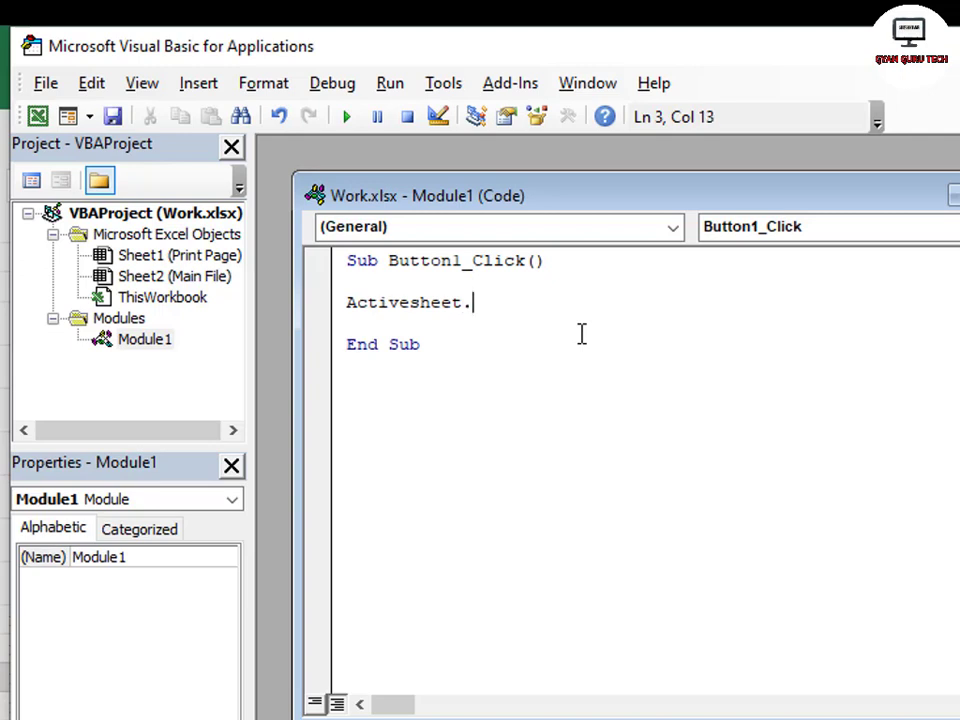
type("Printpreview")
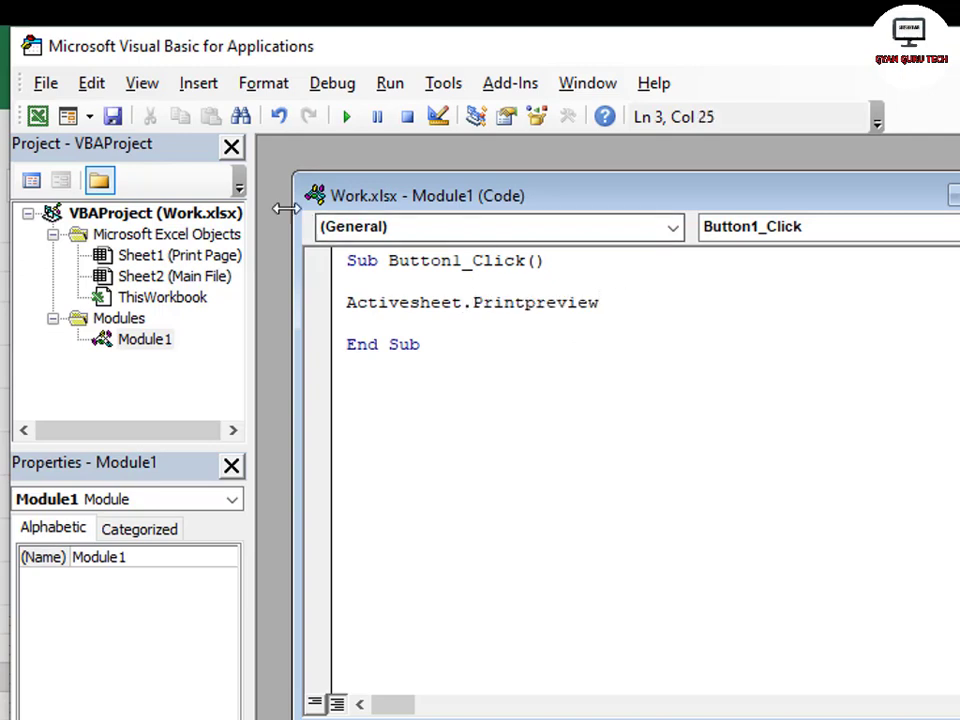
Back in Excel, run Button 1 to show the form's print preview, then close the preview.
left_click(38, 117)
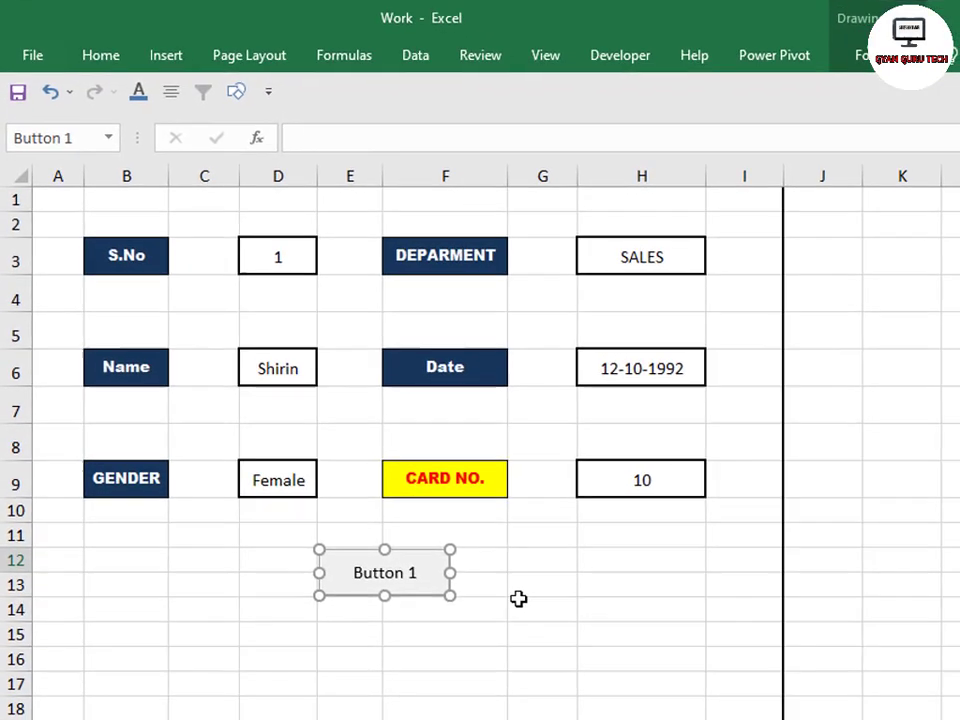
left_click(590, 580)
left_click(383, 570)
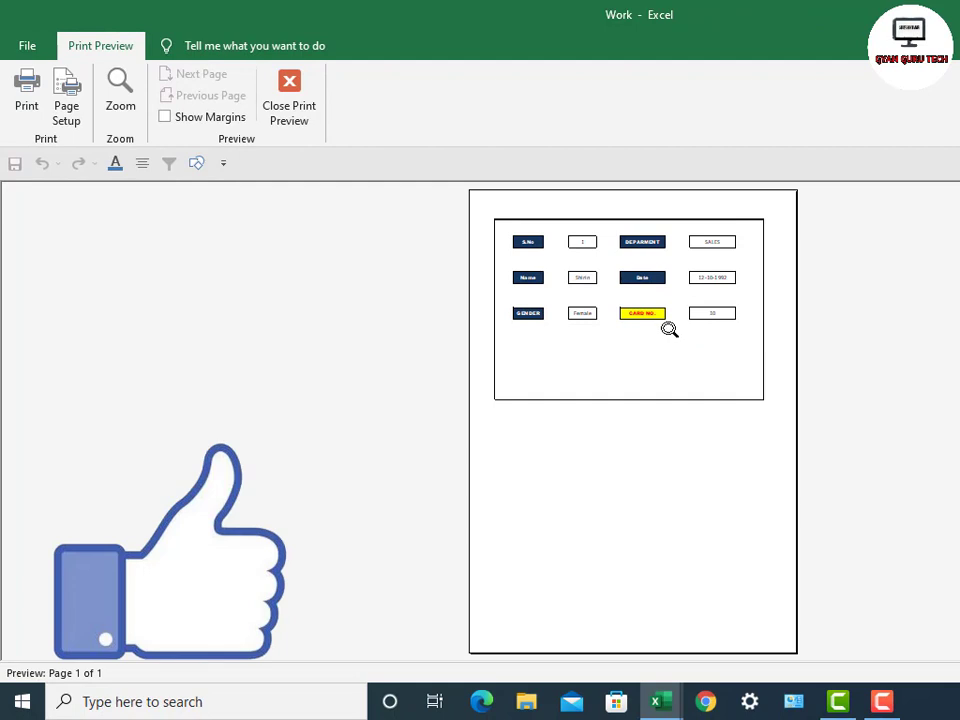
left_click(288, 85)
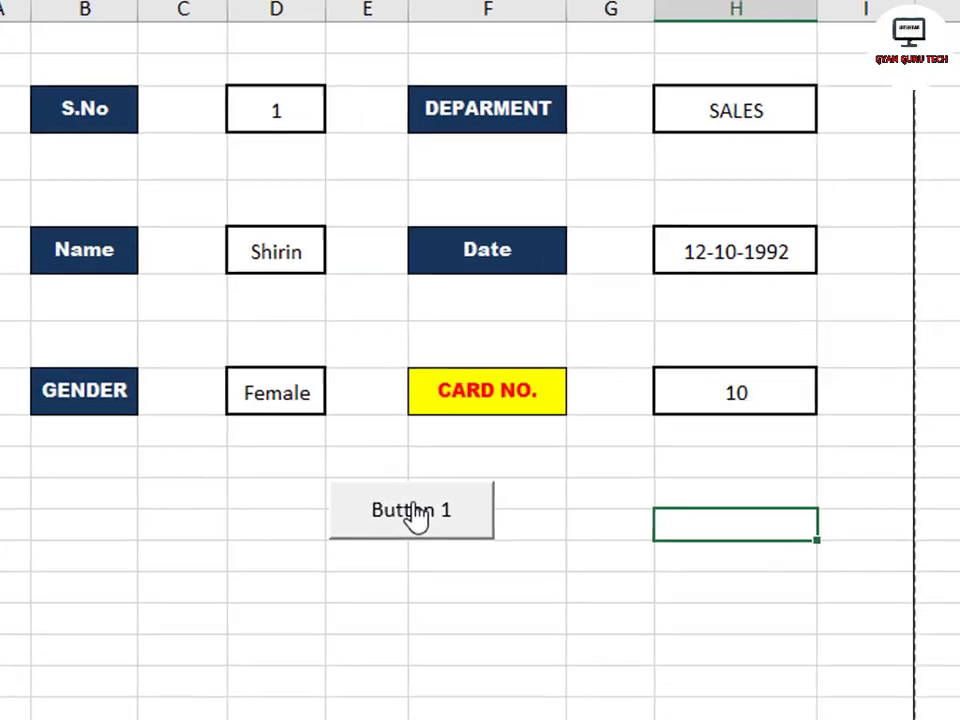
Relabel the button 'Print Priview', run it to preview the form, and close the preview.
right_click(463, 516)
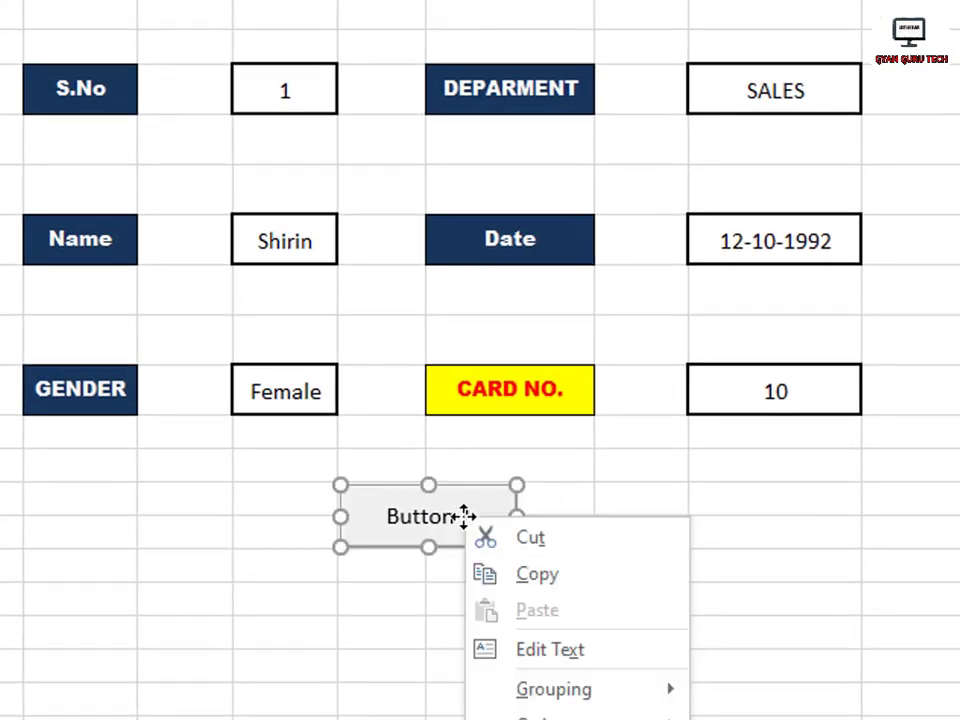
left_click(563, 652)
key("Delete")
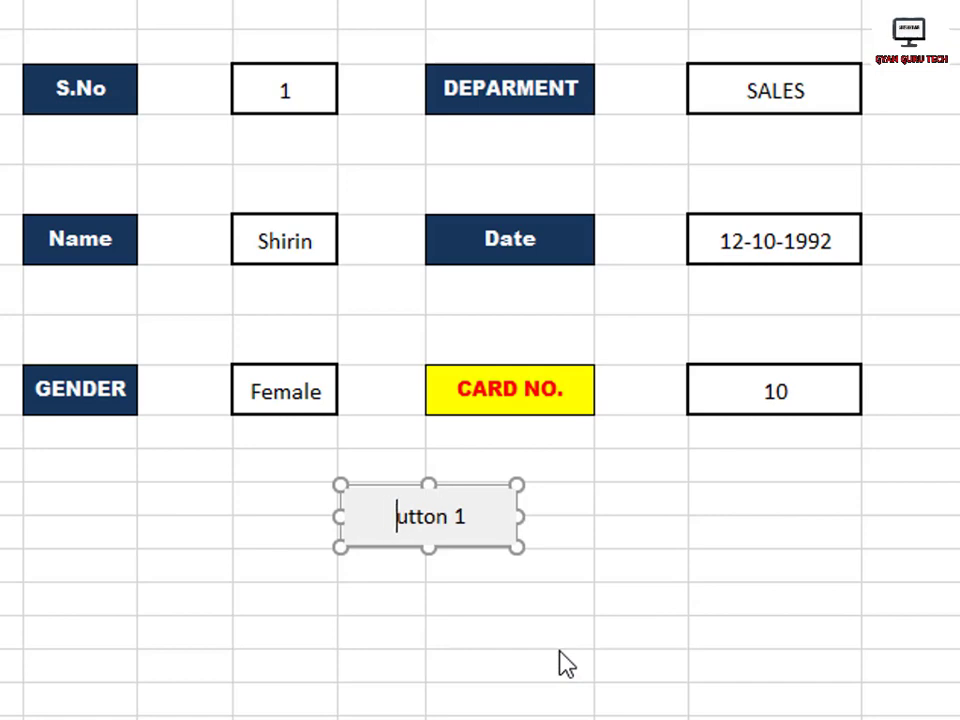
key("Delete")
key("Delete")
key("Delete")
key("Delete")
key("Delete")
key("Delete")
key("Delete")
type("Print Priview")
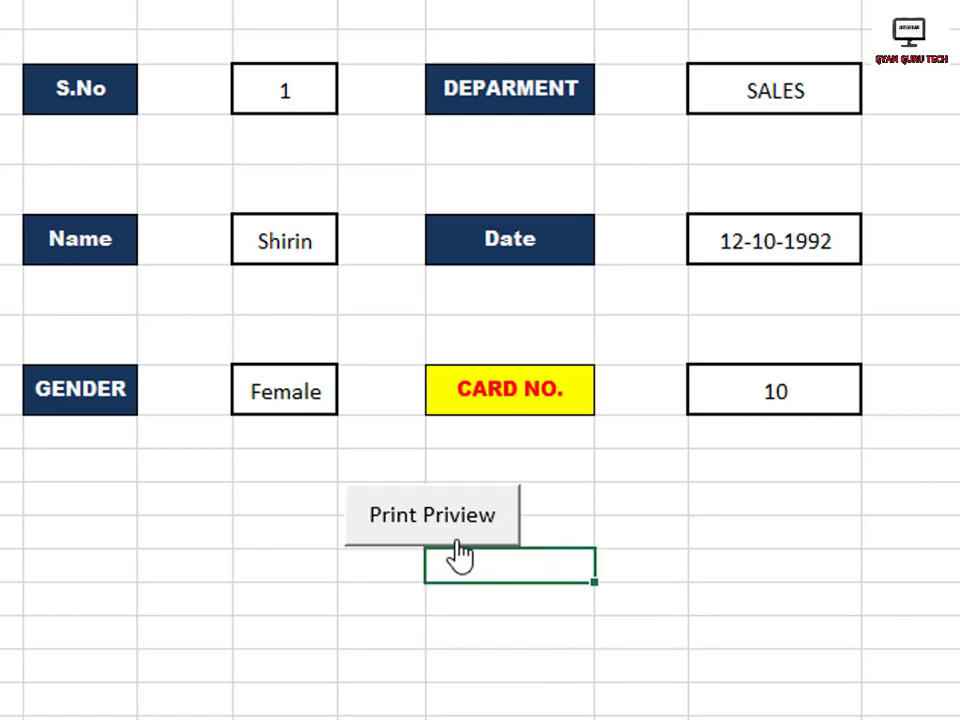
left_click(461, 553)
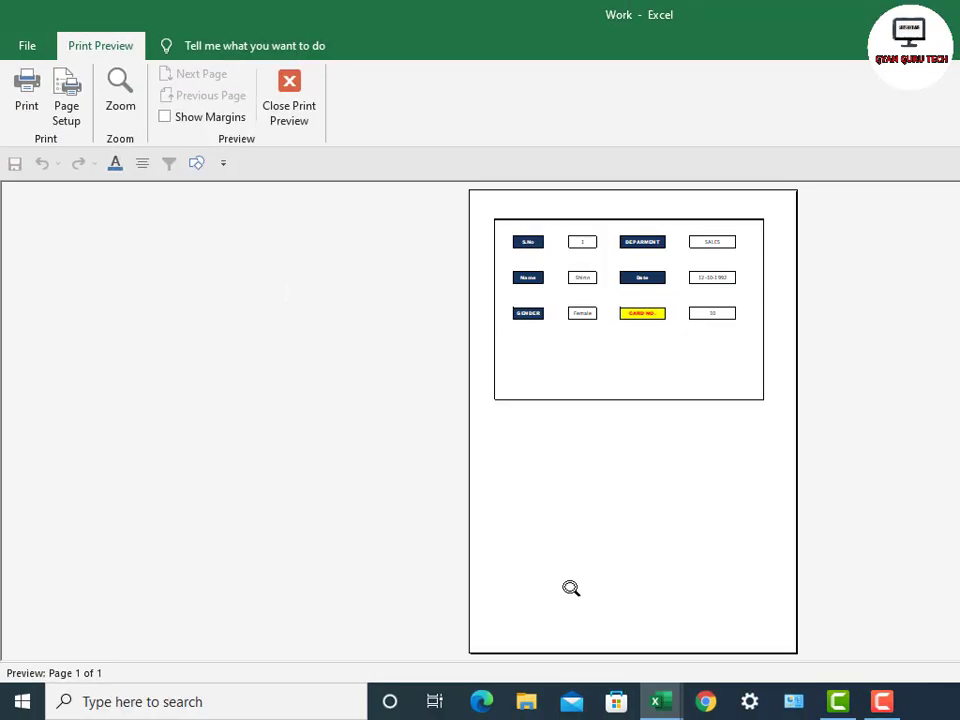
left_click(283, 90)
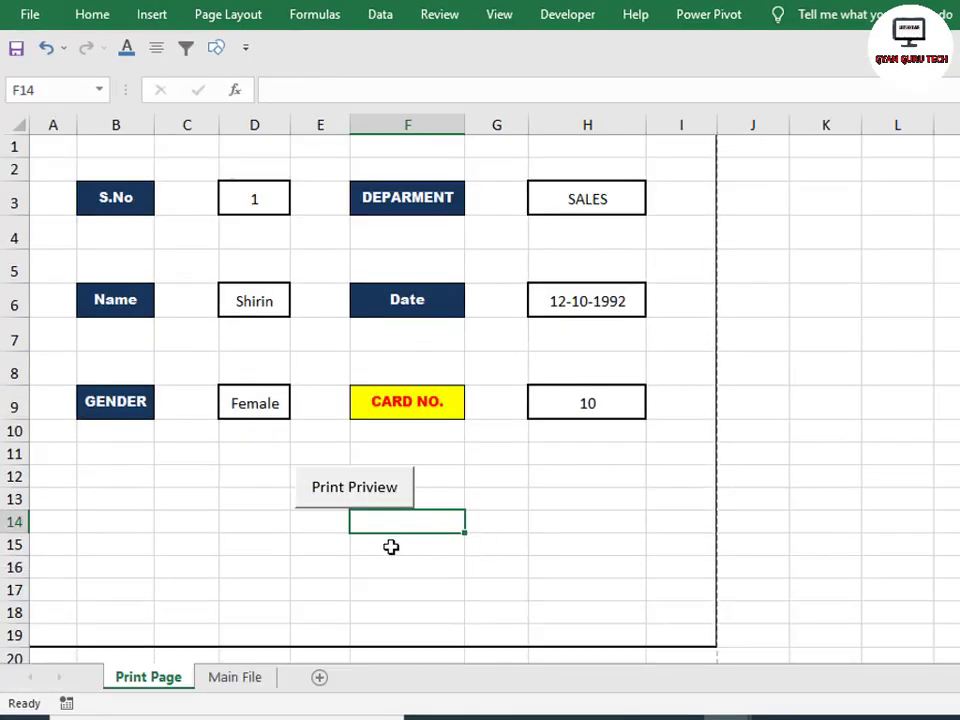
Draw a second Form Control button just below the Print Priview button.
left_click(566, 18)
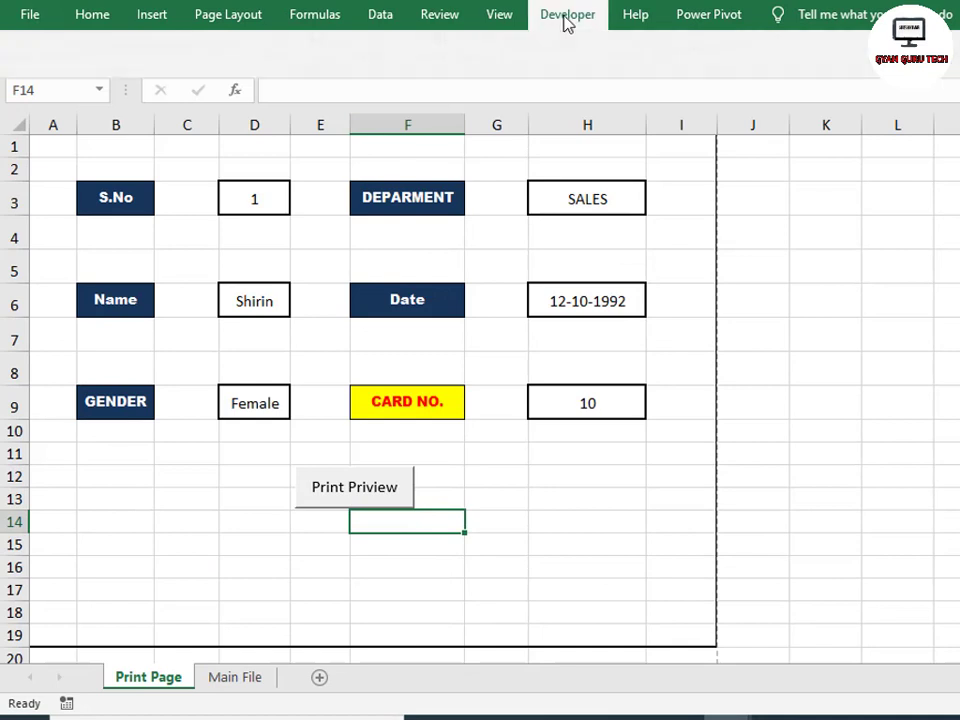
left_click(452, 97)
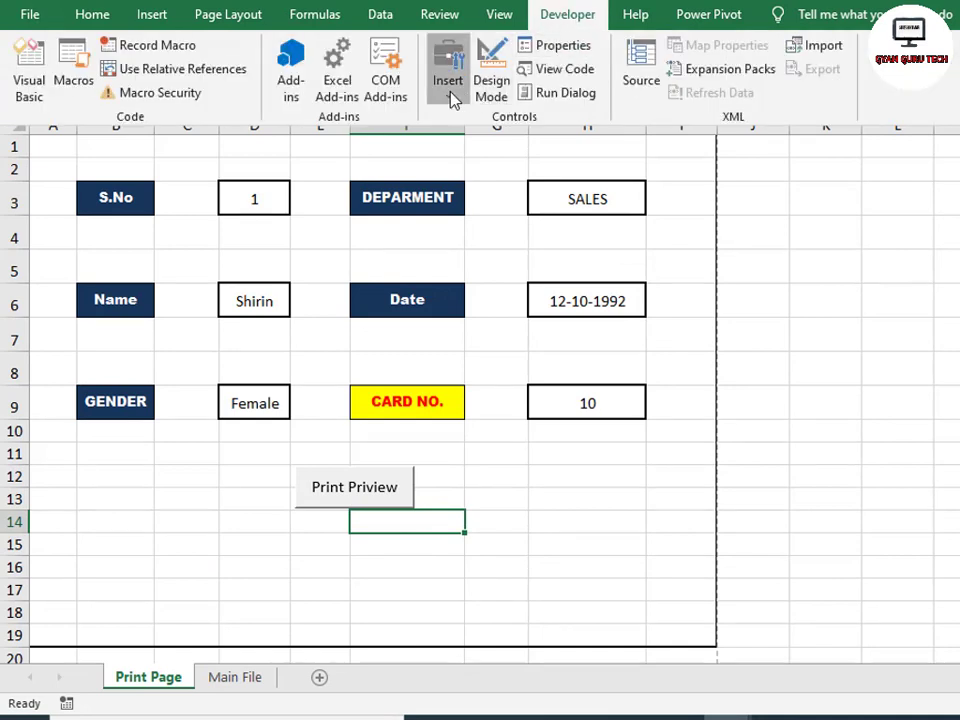
left_click(441, 142)
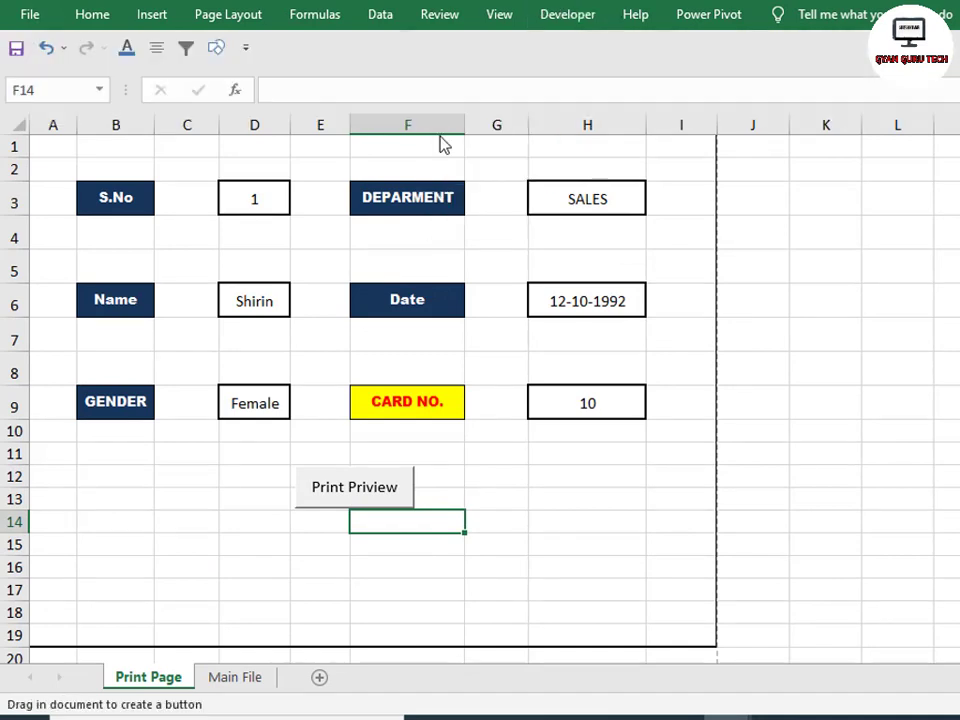
left_click_drag(305, 533, 439, 583)
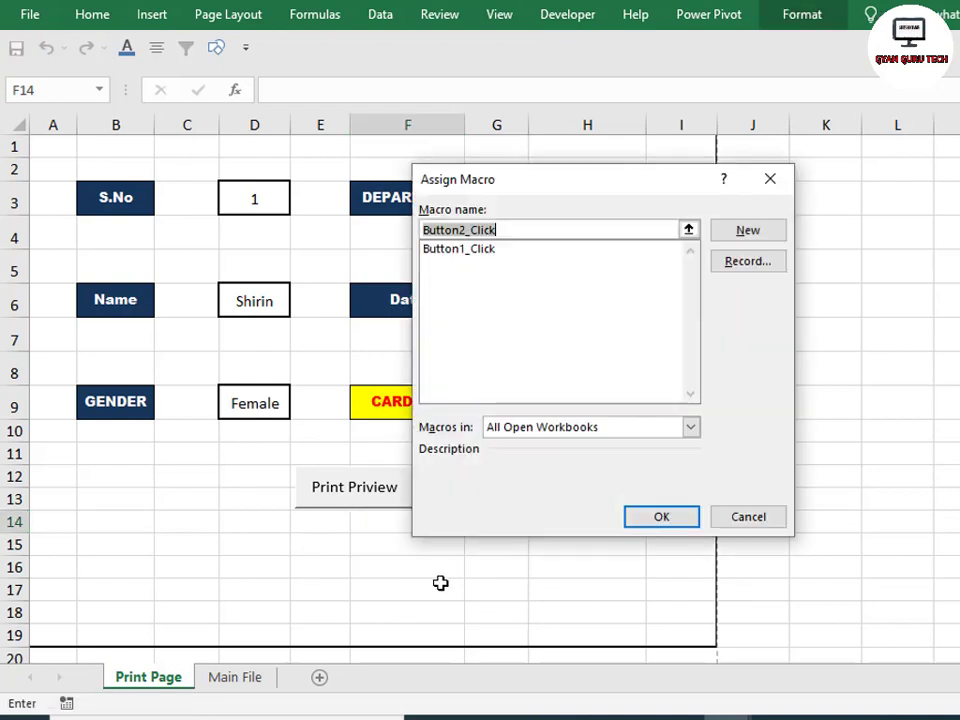
Create Button2_Click with the line ActiveWindow.SelectedSheets.PrintOut, then return to Excel.
left_click(749, 231)
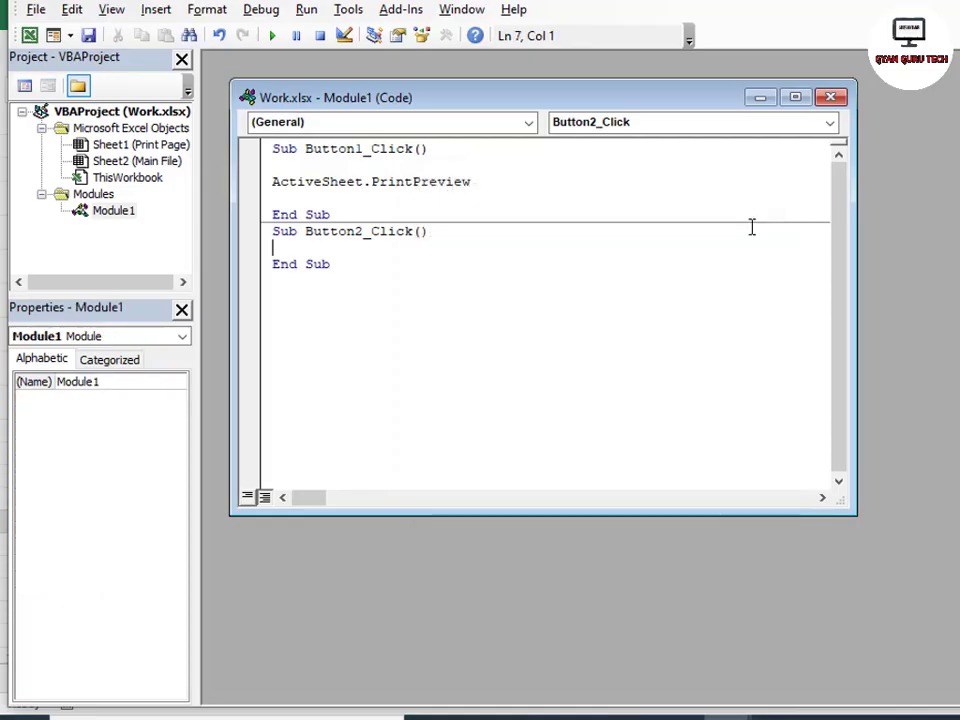
key("Return")
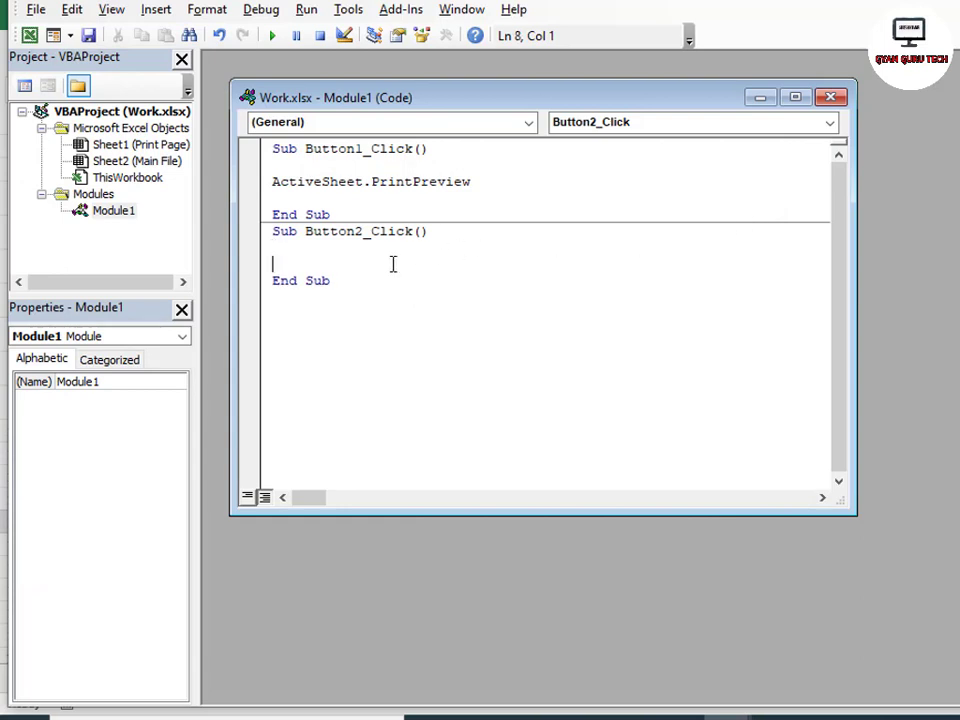
key("Return")
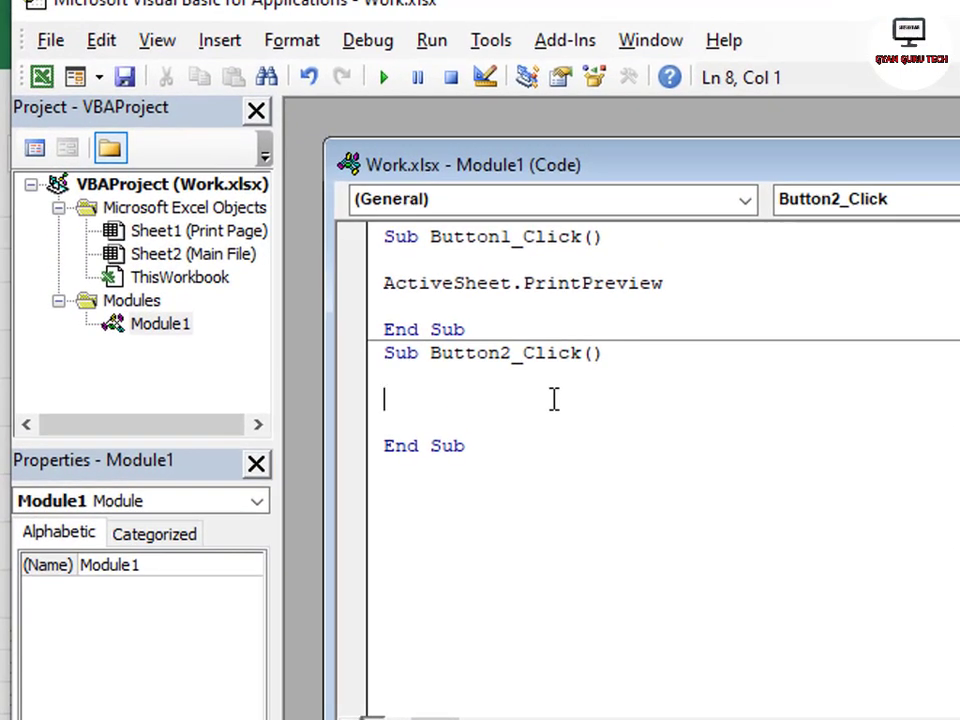
type("ActiveWindow.")
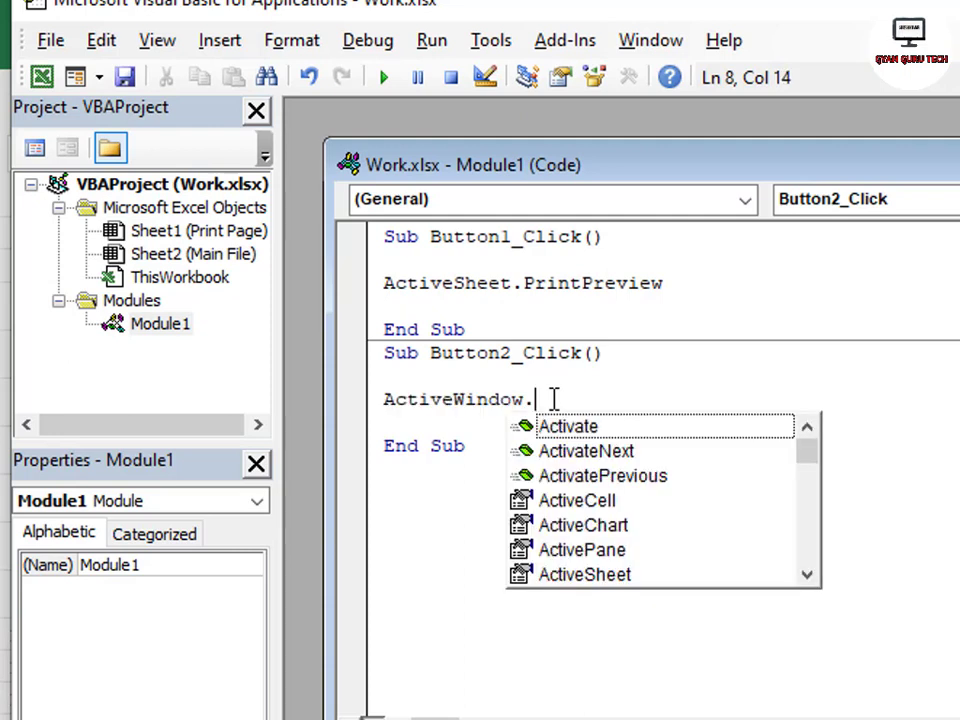
type("Slect")
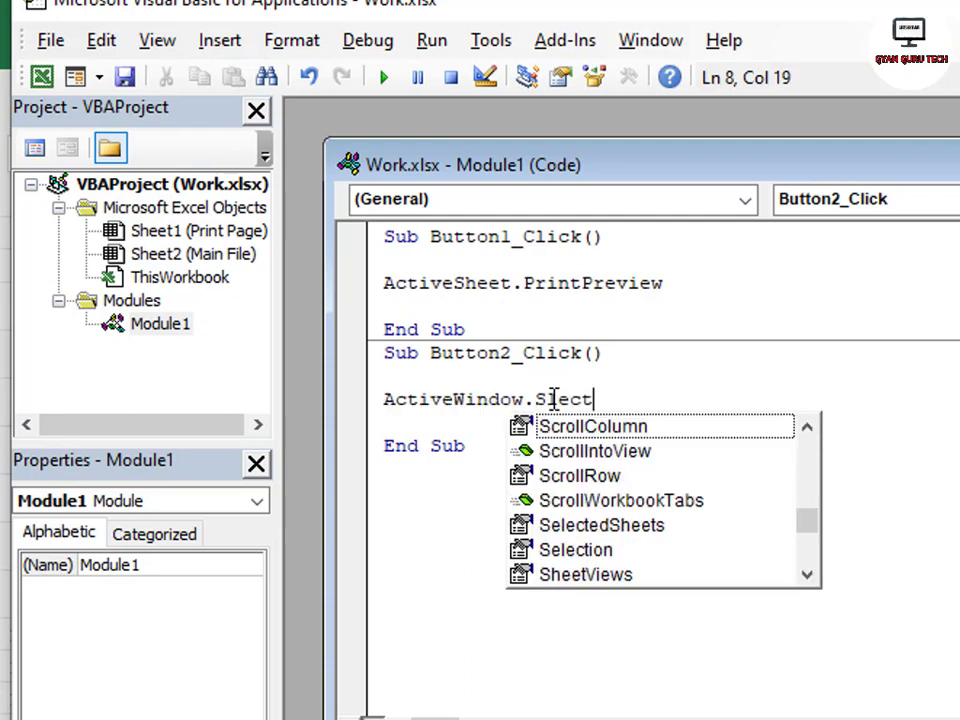
key("Down")
key("Down")
key("Down")
key("Down")
key("Down")
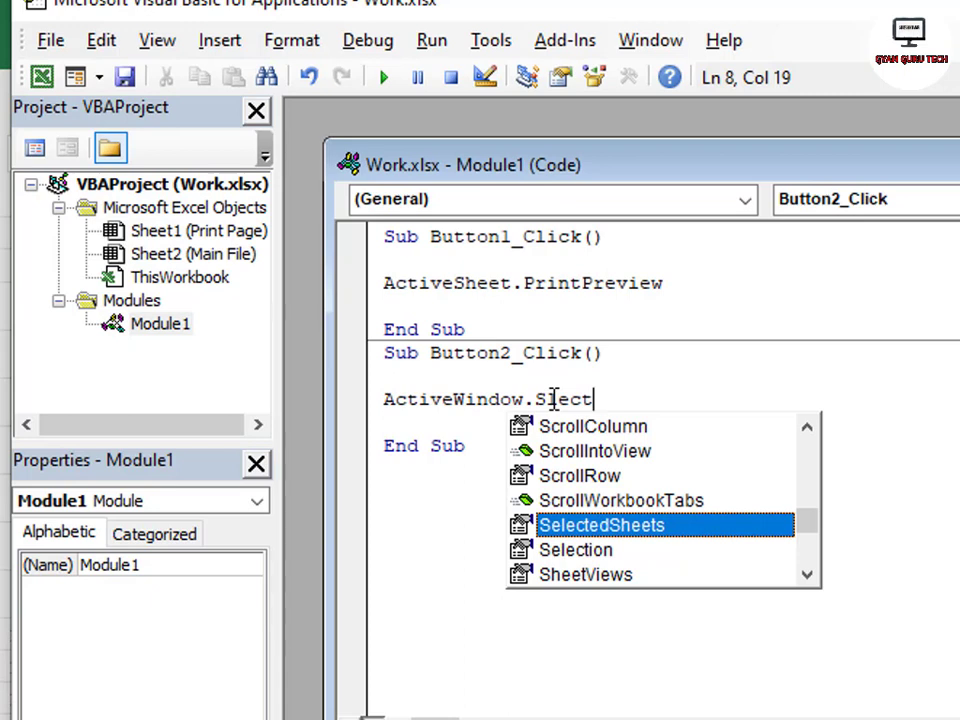
key("Tab")
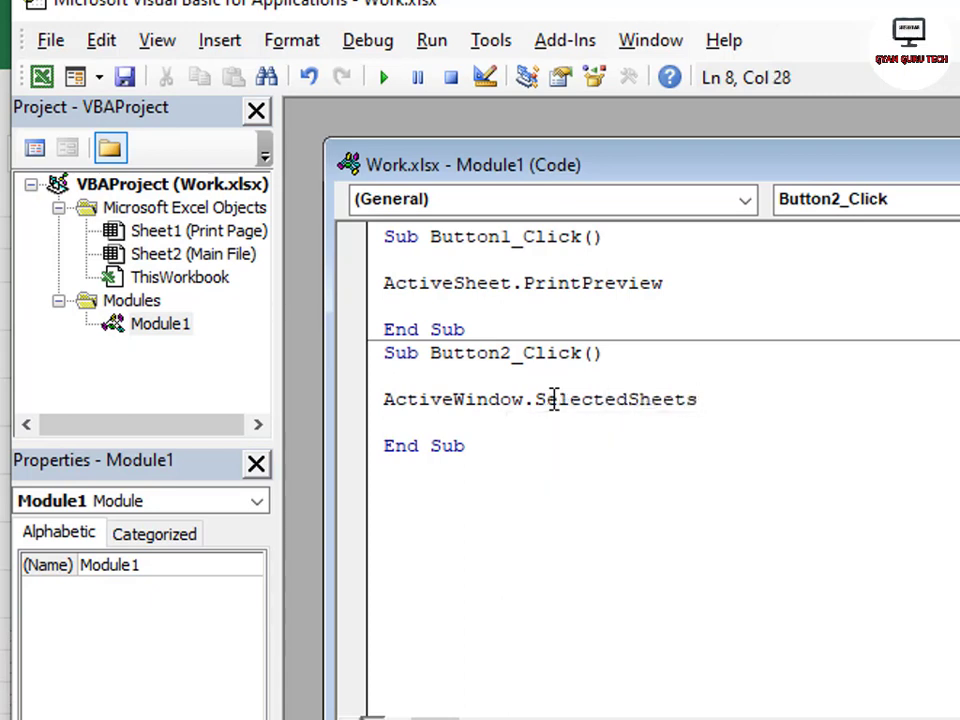
type(".")
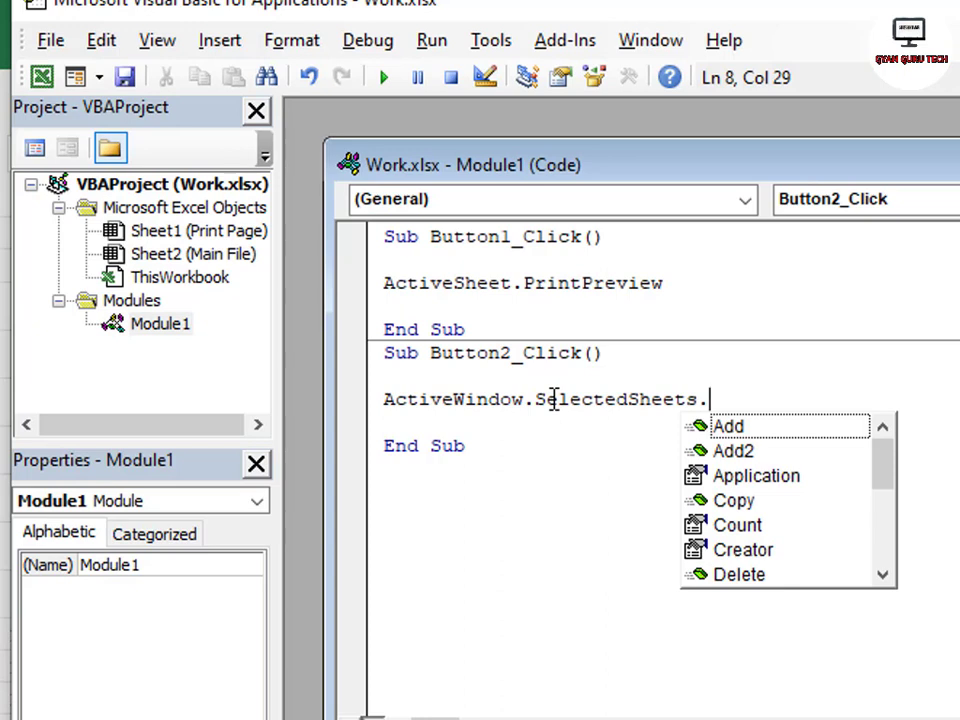
type("pr")
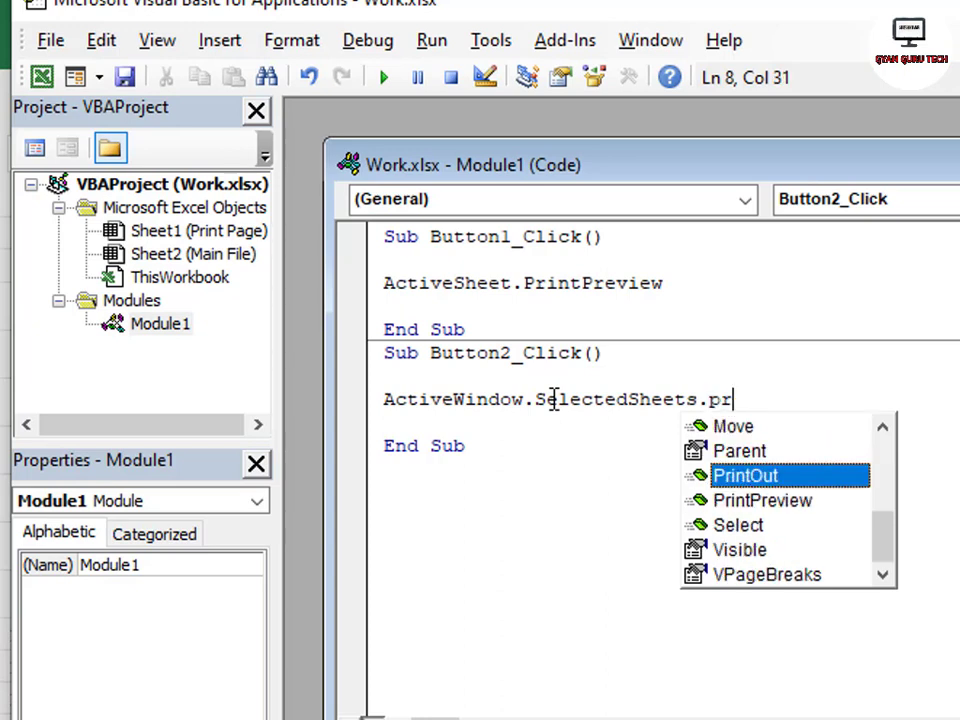
key("Tab")
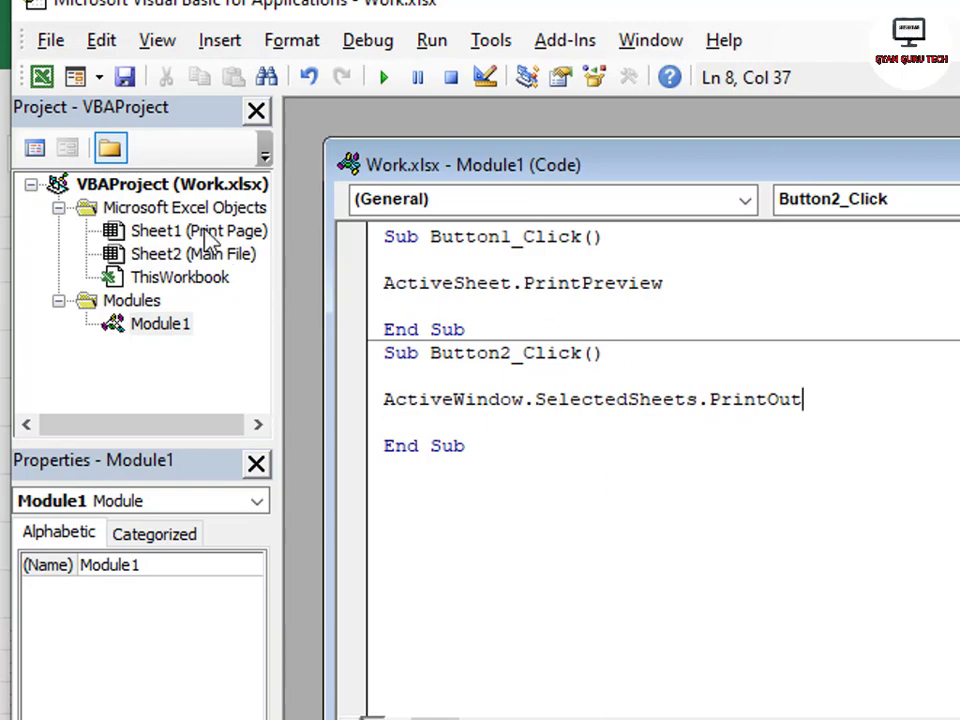
left_click(41, 76)
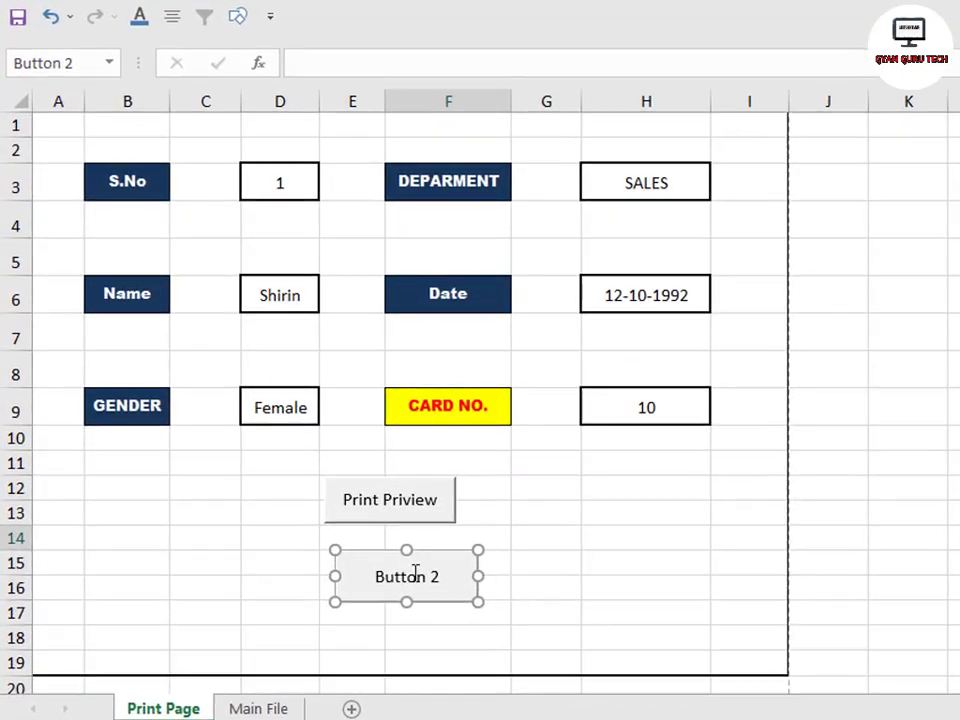
Rename Button 2's label to 'Print' and run it to print the sheet.
left_click(585, 561)
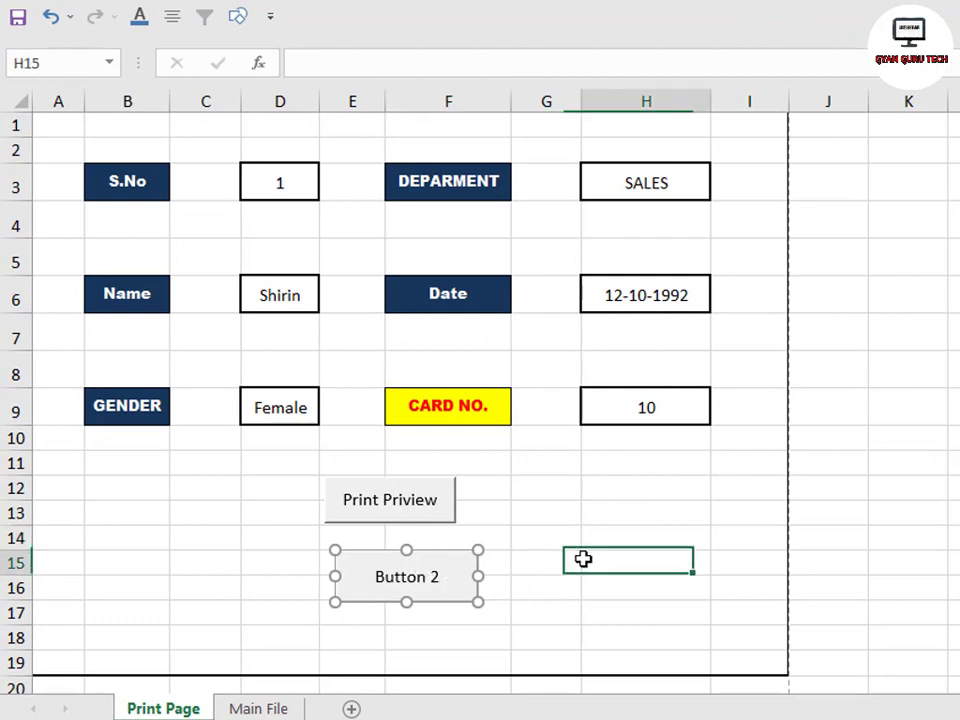
right_click(414, 580)
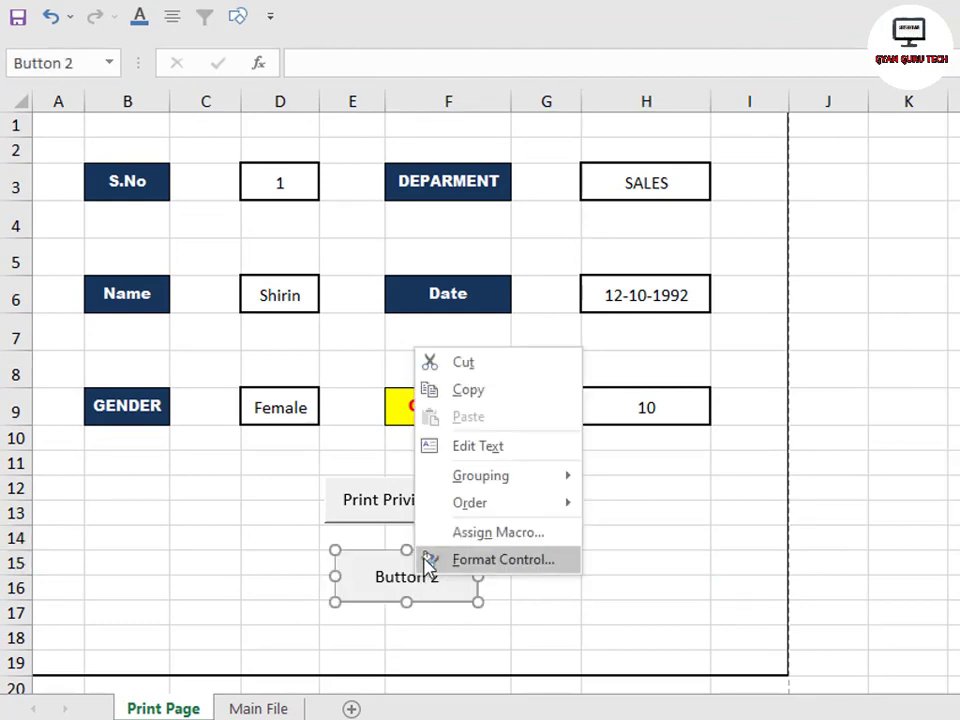
left_click(458, 447)
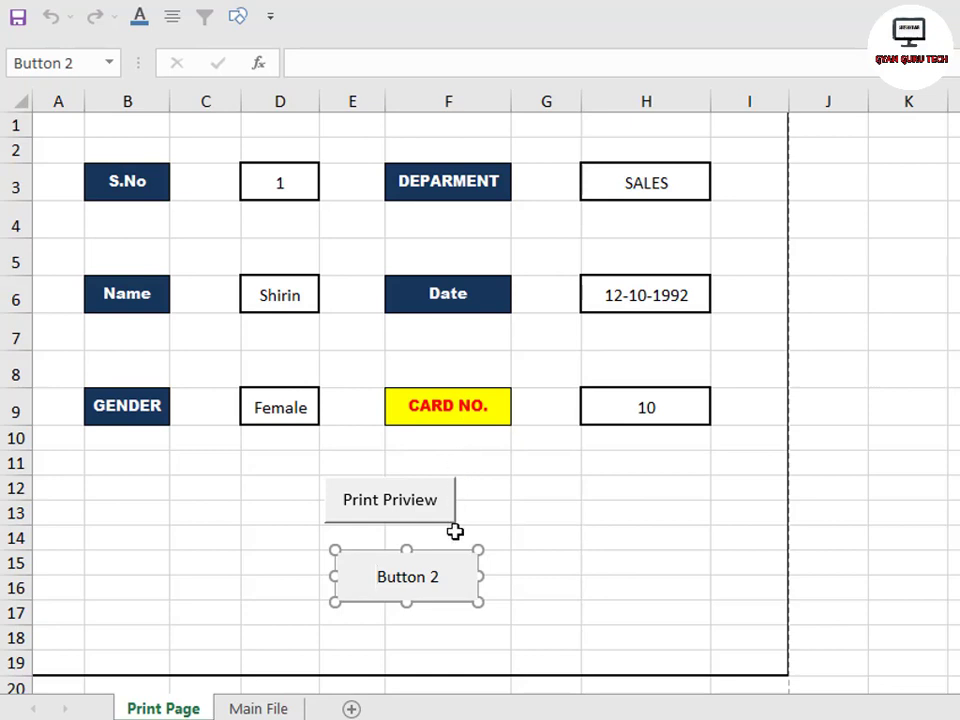
key("Delete")
key("Delete")
key("Delete")
key("Delete")
key("Delete")
key("Delete")
key("Delete")
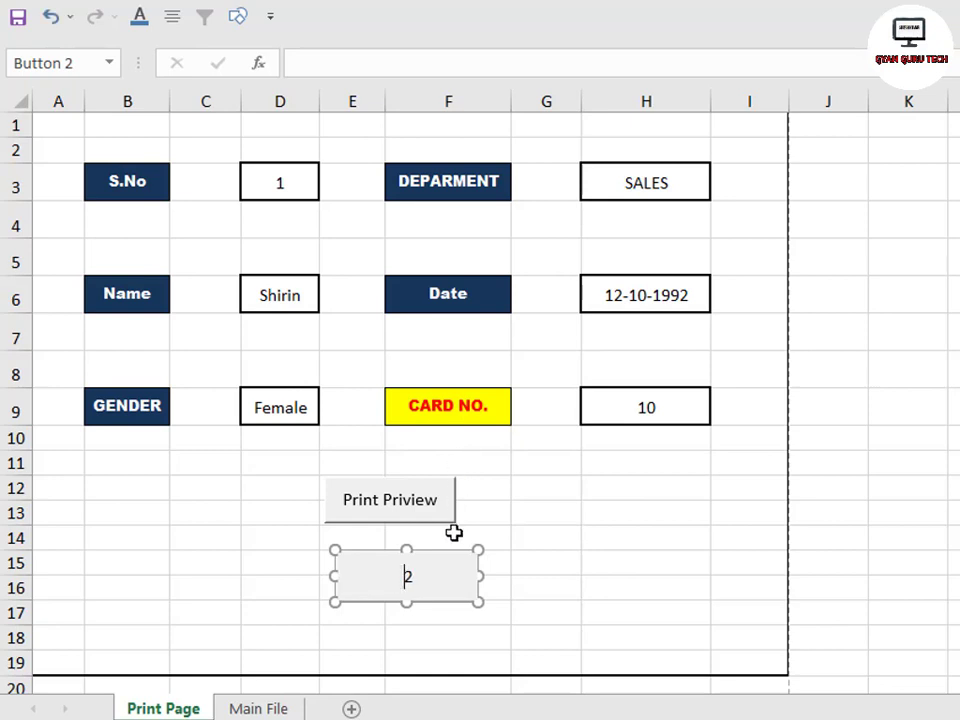
key("Delete")
type("Print")
left_click(645, 587)
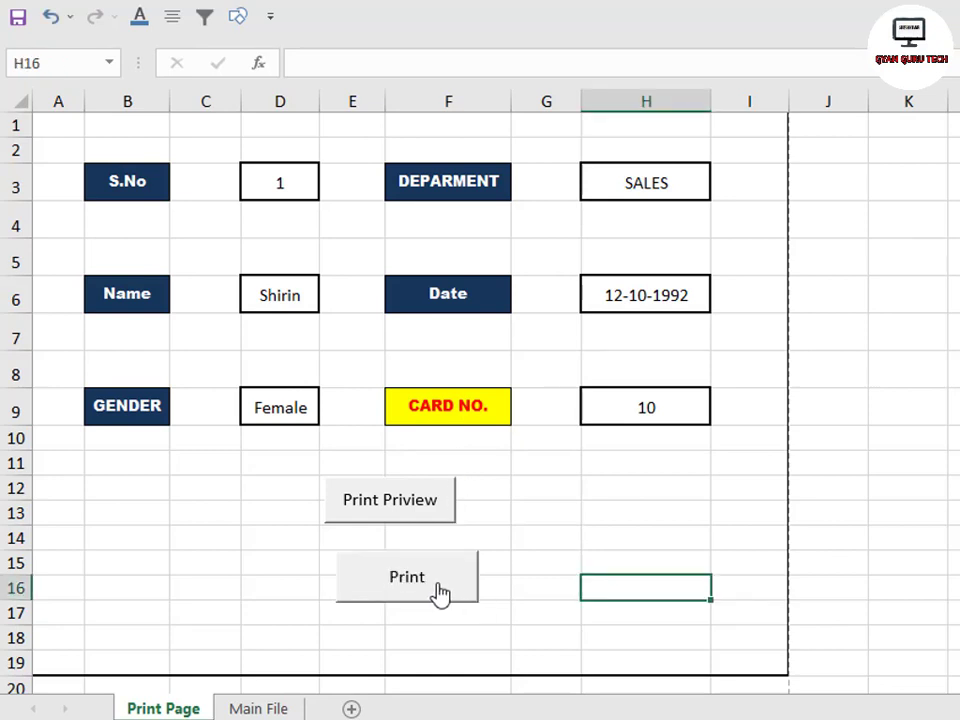
left_click(438, 588)
left_click(421, 518)
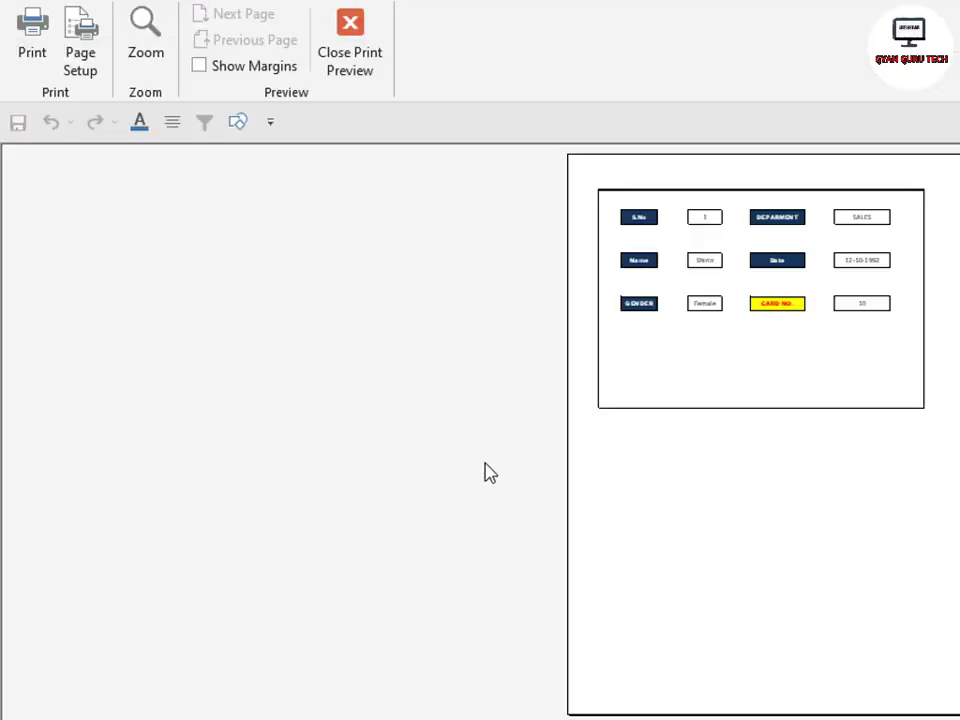
left_click(350, 22)
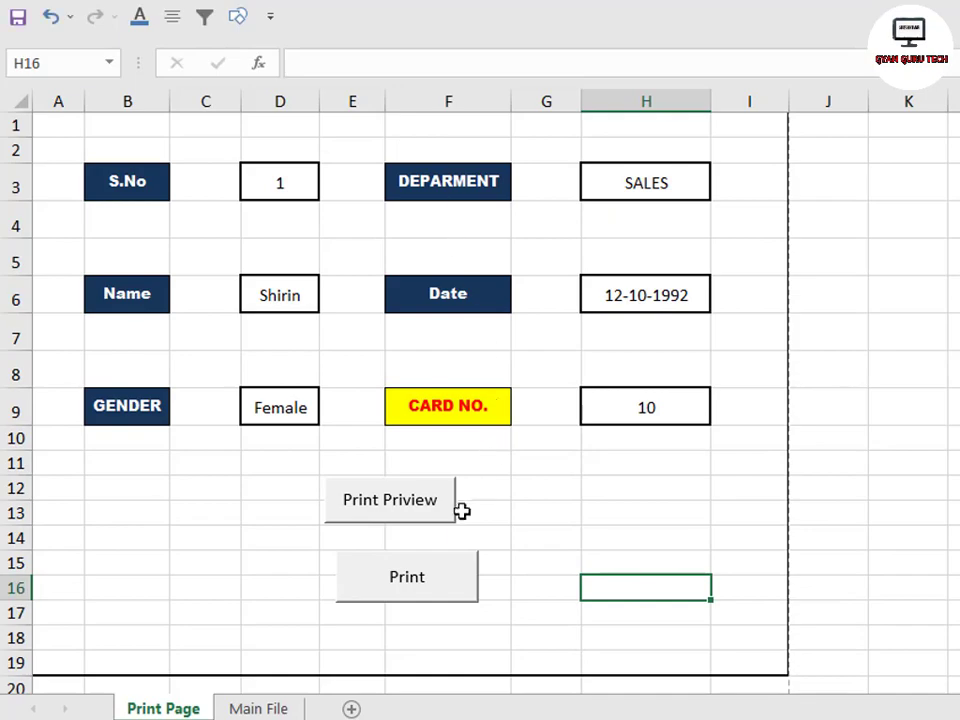
left_click(411, 514)
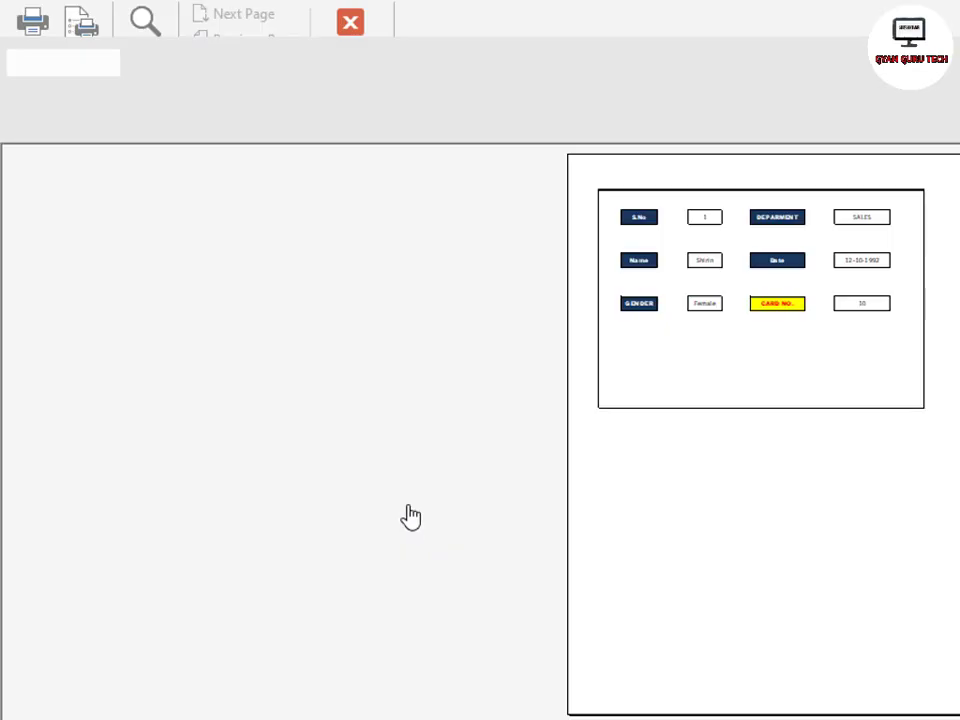
left_click(366, 34)
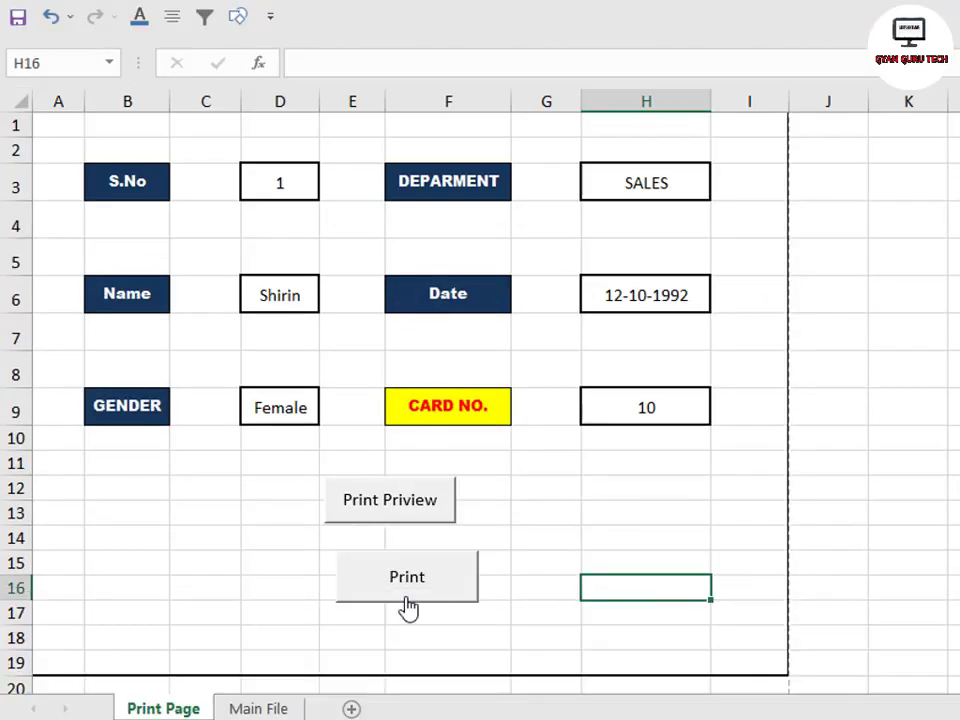